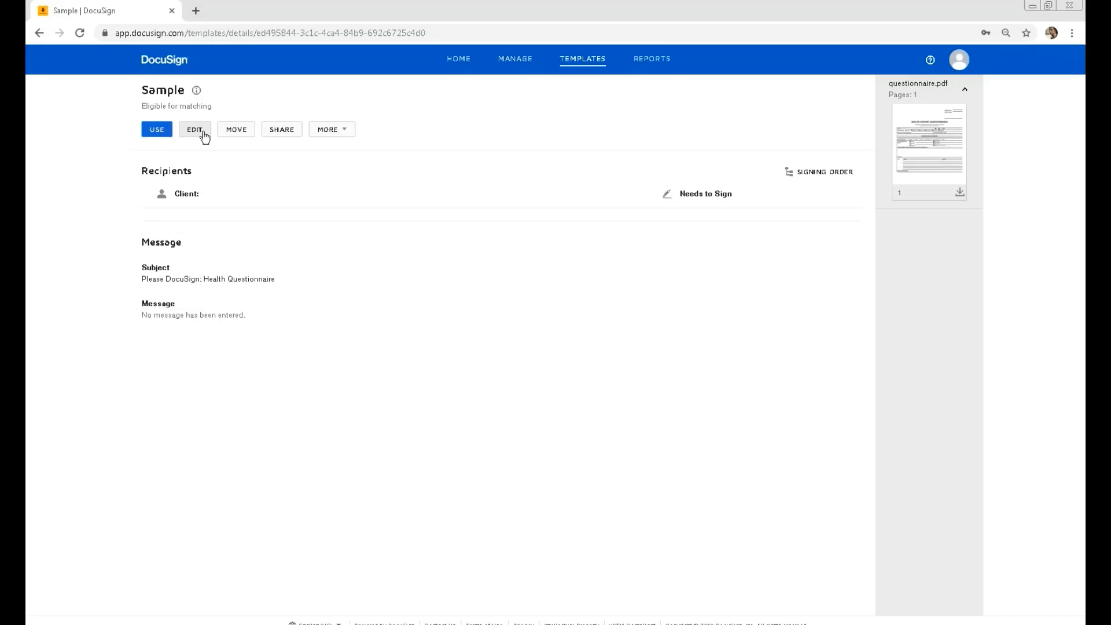
Open the Sample template for editing
click(195, 130)
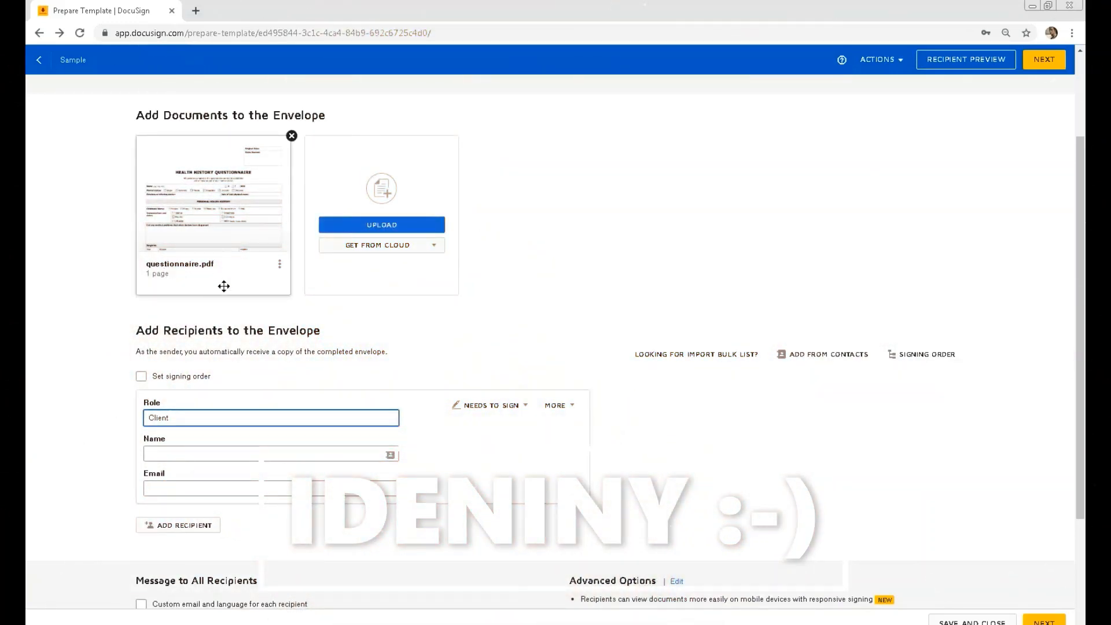
Switch to the Sample Merge Data workbook in Excel and dismiss the Excel Options dialog
click(278, 624)
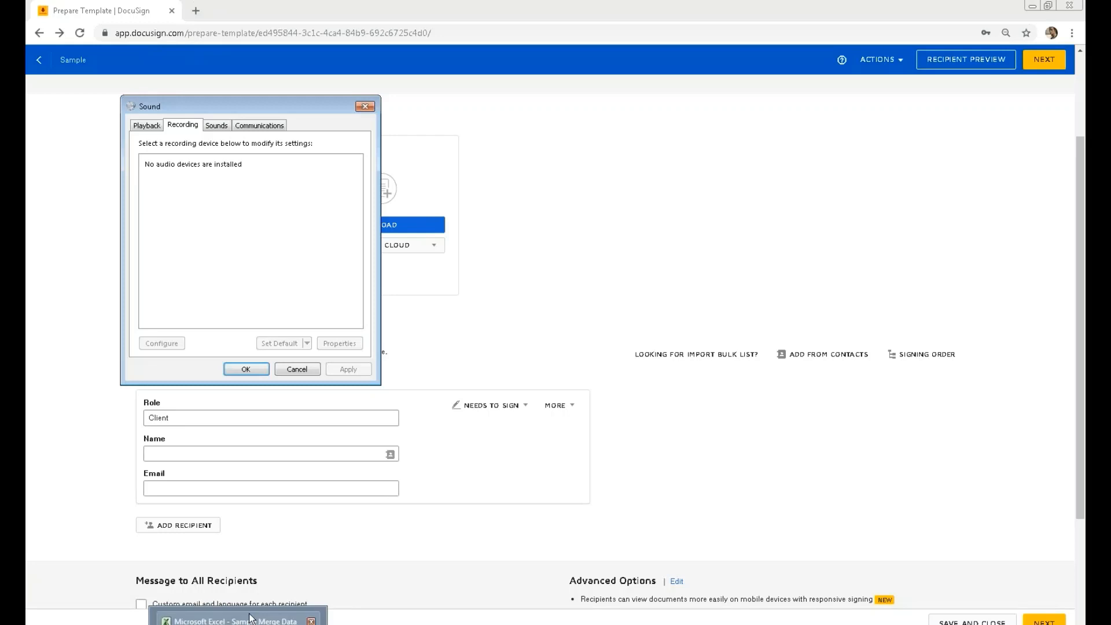
click(250, 621)
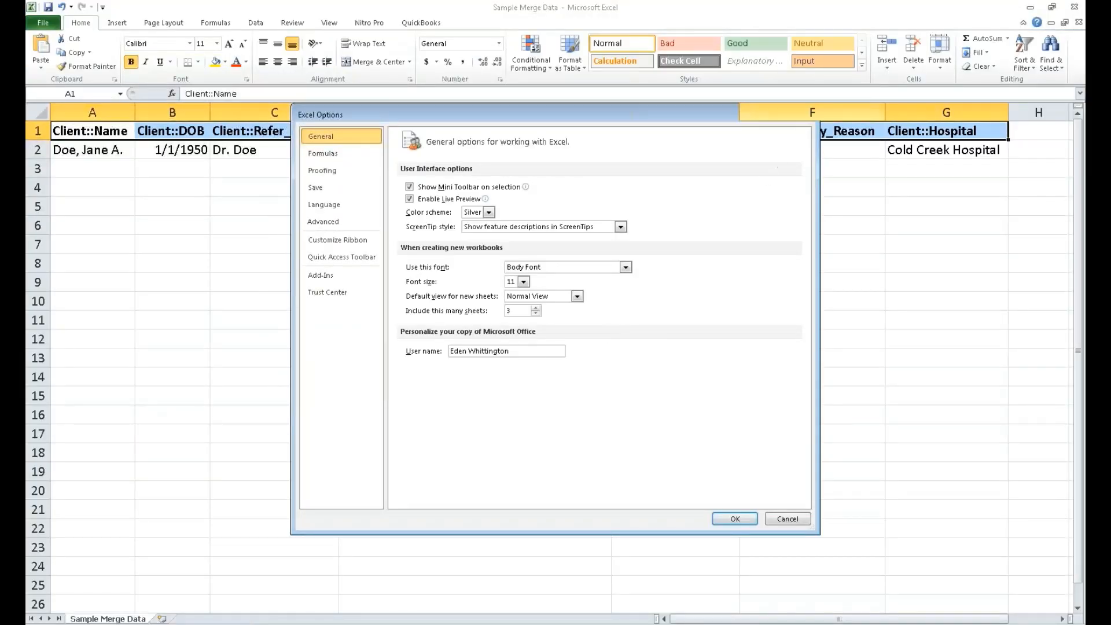
click(804, 114)
click(630, 438)
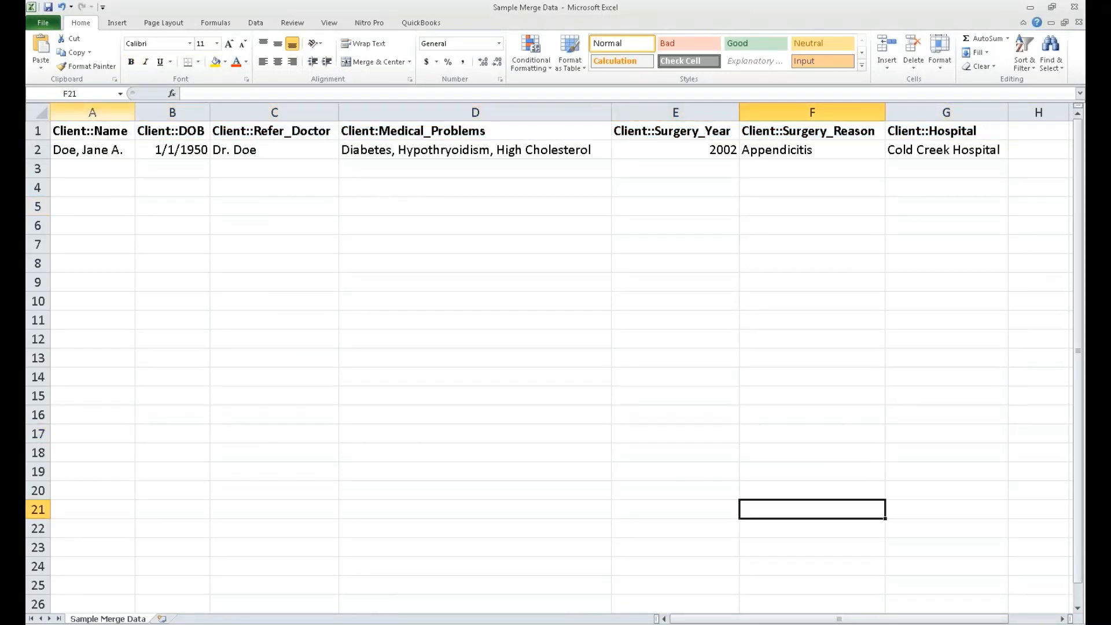
Examine the role prefix, the colons and the field label in the Client::Name header in cell A1
double_click(81, 131)
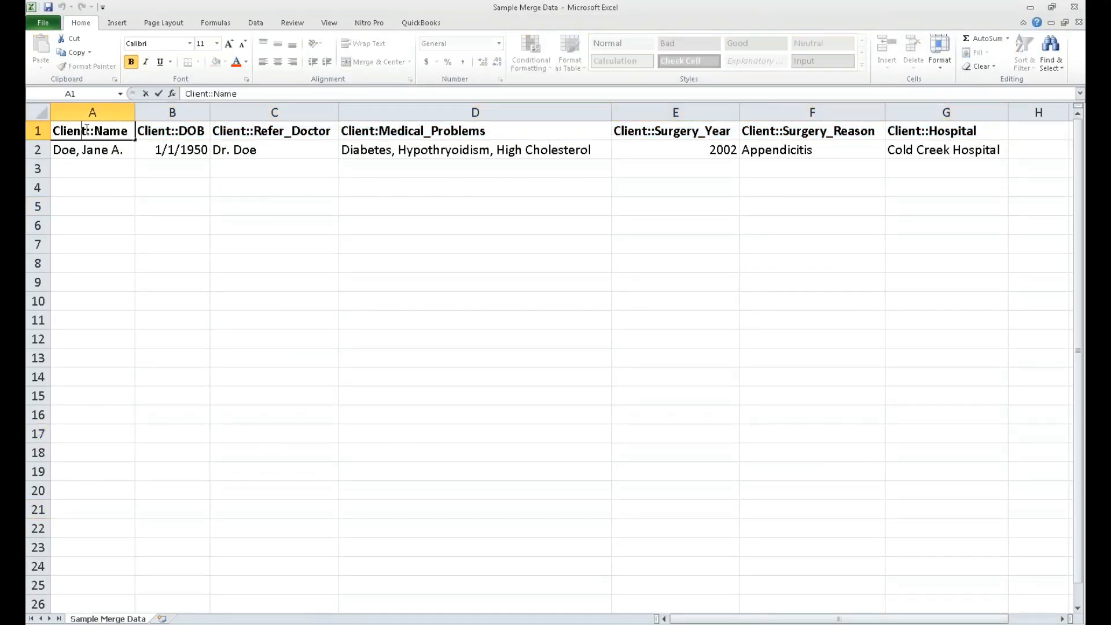
click(90, 130)
key(Right)
key(Left)
key(Left)
key(Right)
key(Right)
key(Right)
key(Right)
key(Right)
key(Right)
key(shift+Left)
key(shift+Left)
key(shift+Left)
key(shift+Left)
key(shift+Left)
key(shift+Right)
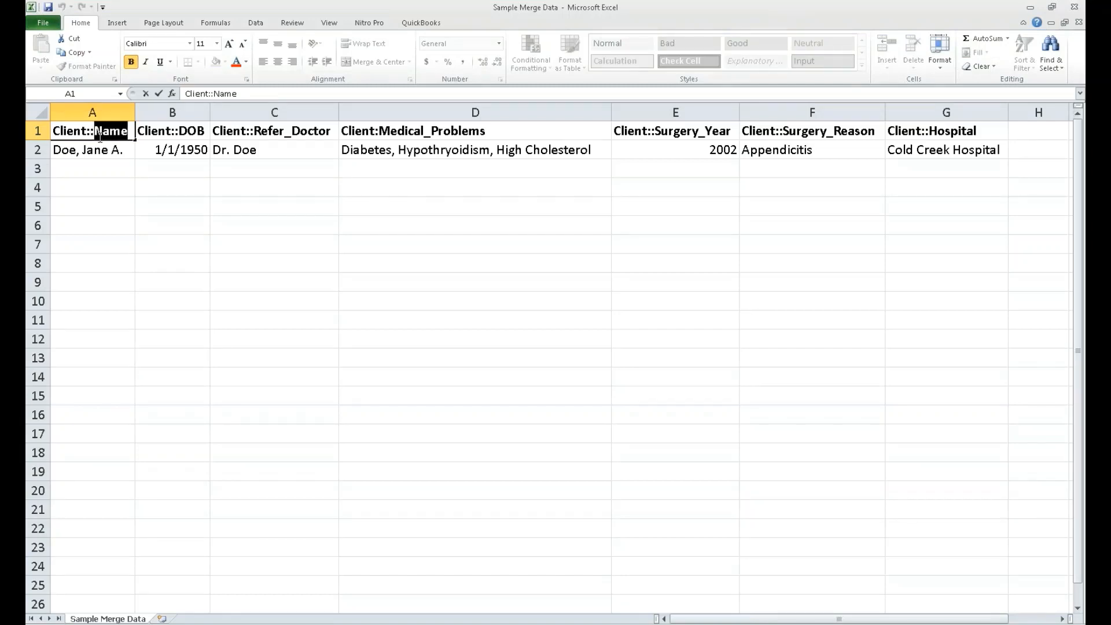
Examine the field label parts of the Refer_Doctor and Medical_Problems headers in row 1
click(258, 134)
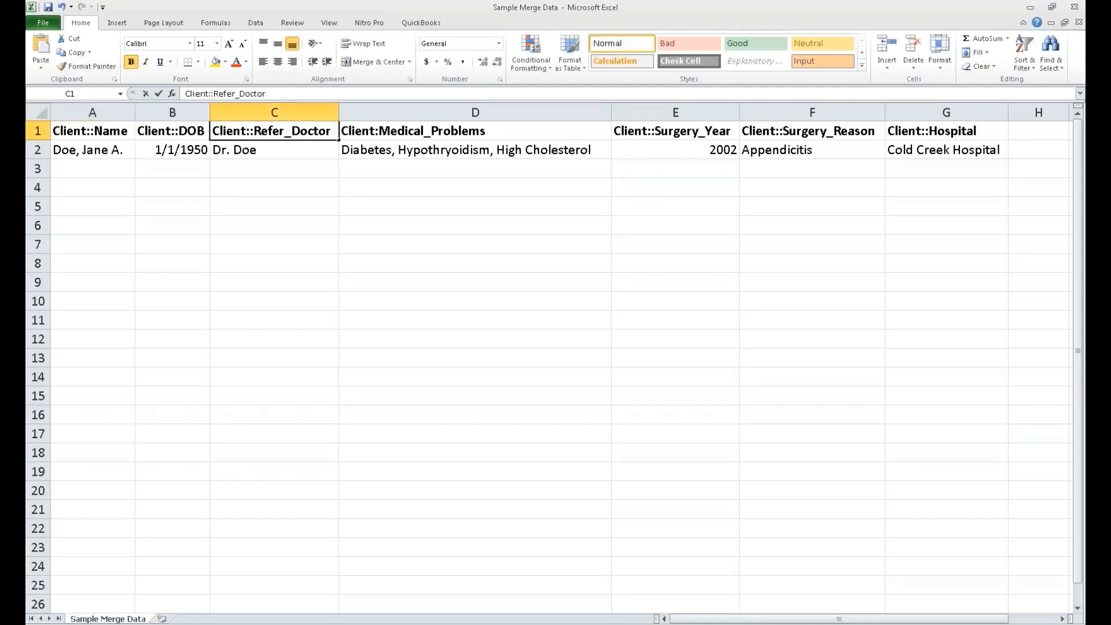
double_click(296, 134)
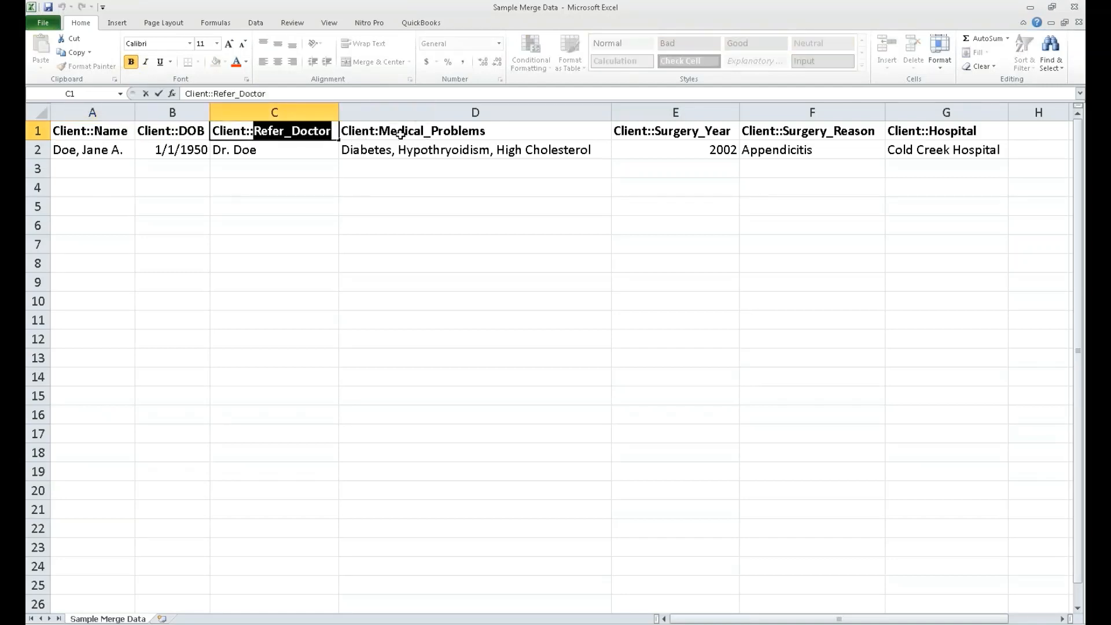
click(385, 131)
double_click(379, 131)
drag(379, 131, 486, 131)
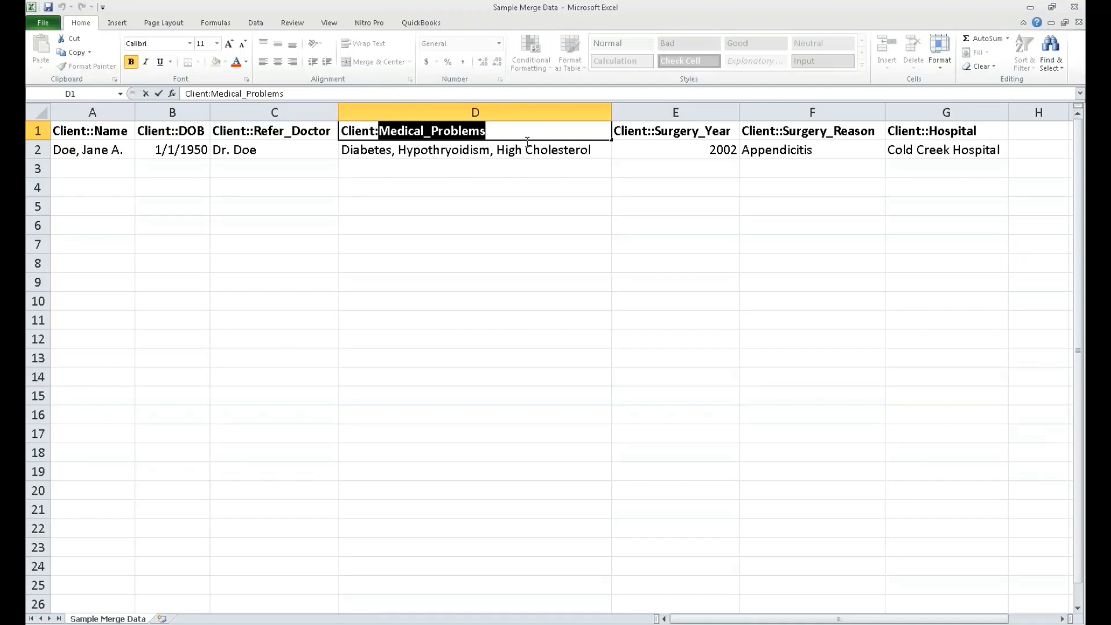
click(501, 220)
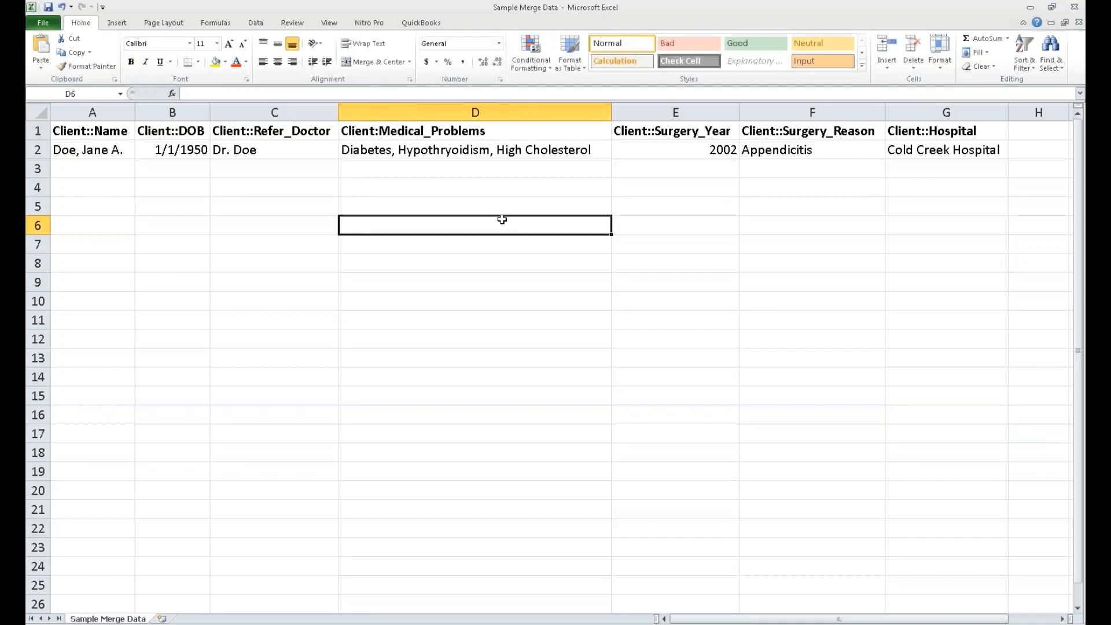
click(421, 132)
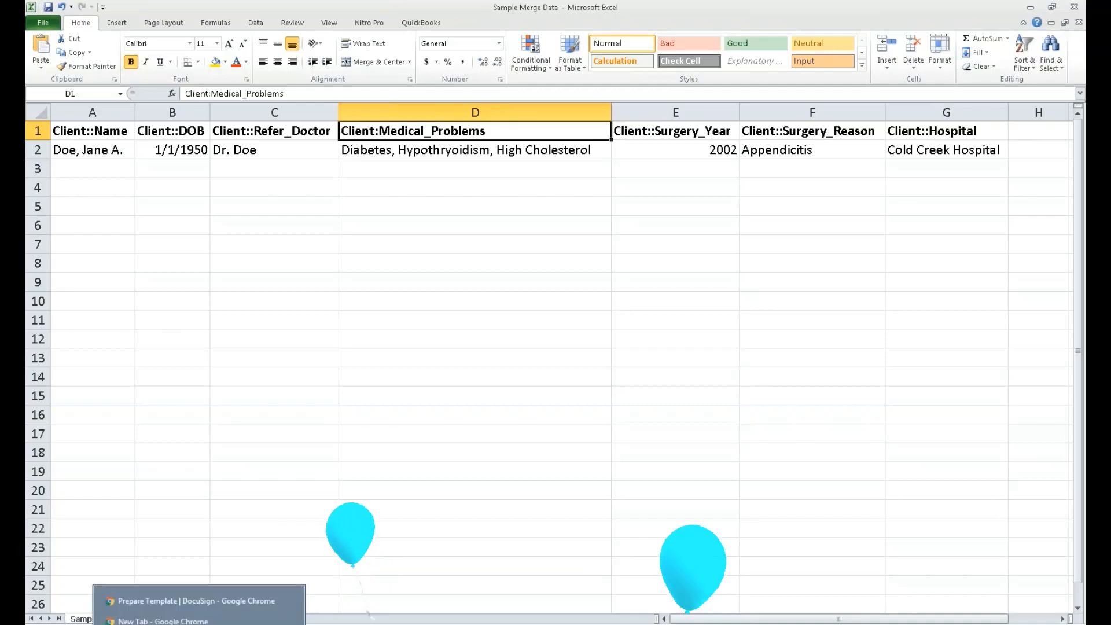
Switch back to the DocuSign template in Chrome and proceed to adding fields on the questionnaire
mouse_move(198, 624)
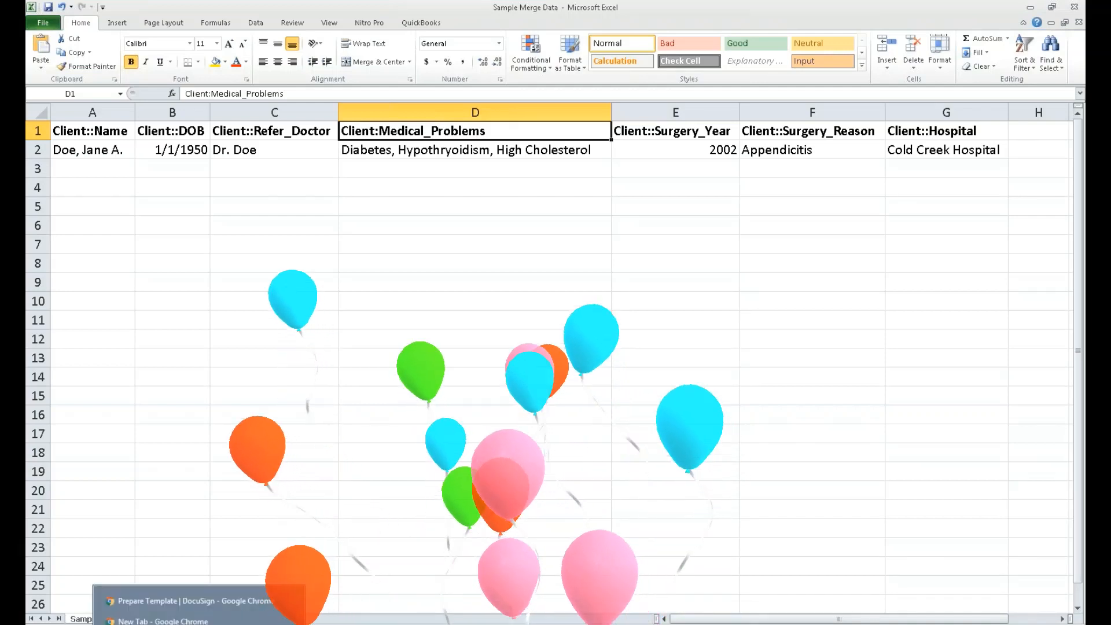
click(217, 603)
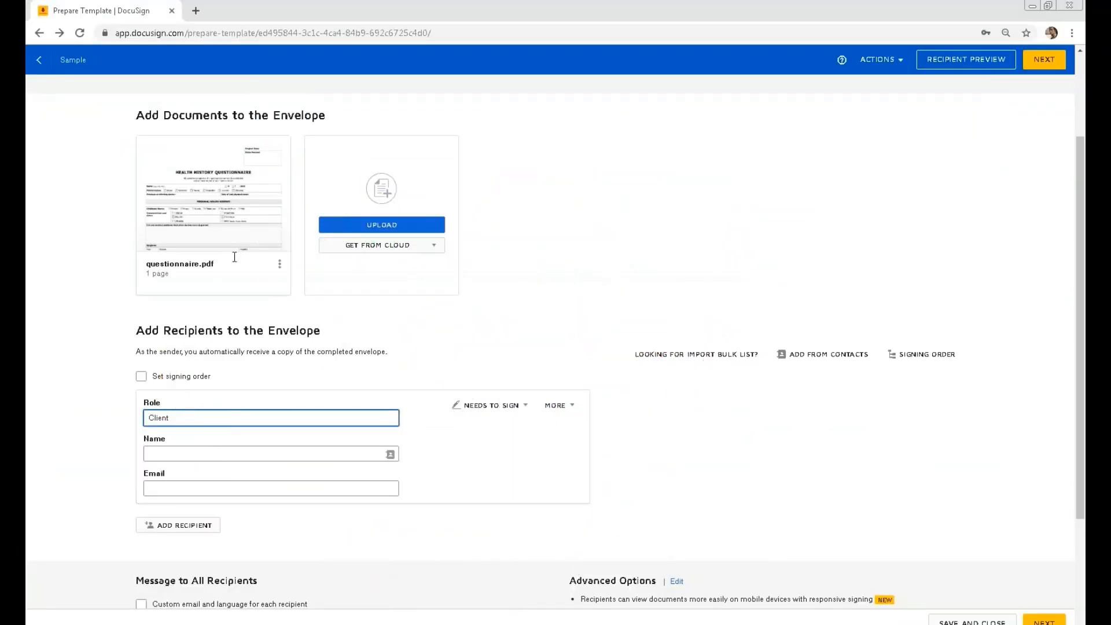
click(1044, 60)
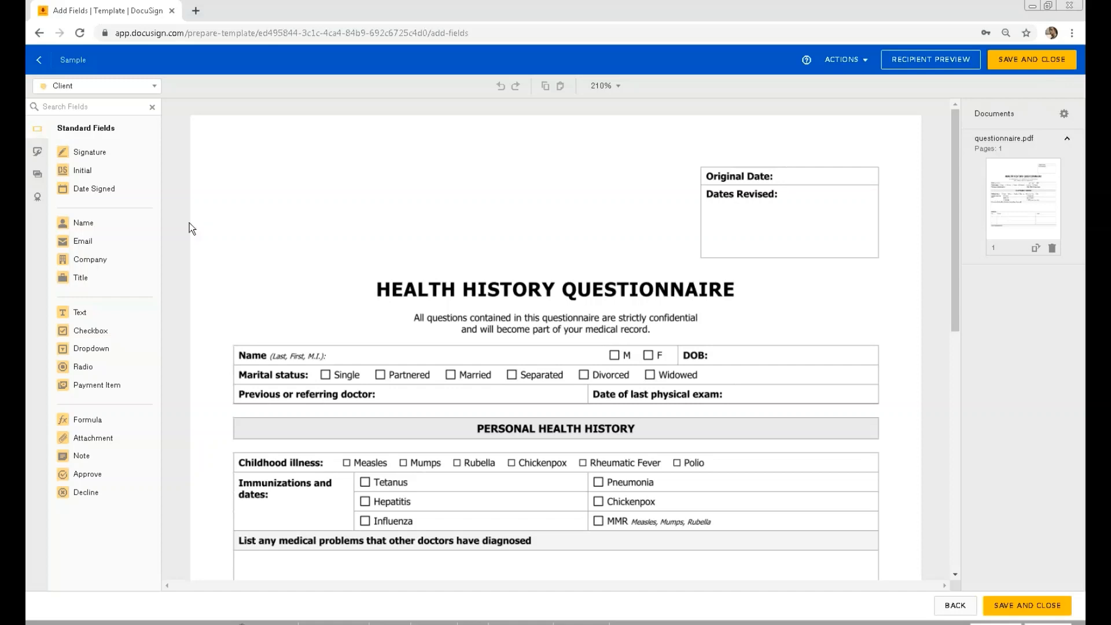
Place a Full Name field for the Client recipient beside the questionnaire's Name (Last, First, M.I.) label
click(85, 223)
click(85, 223)
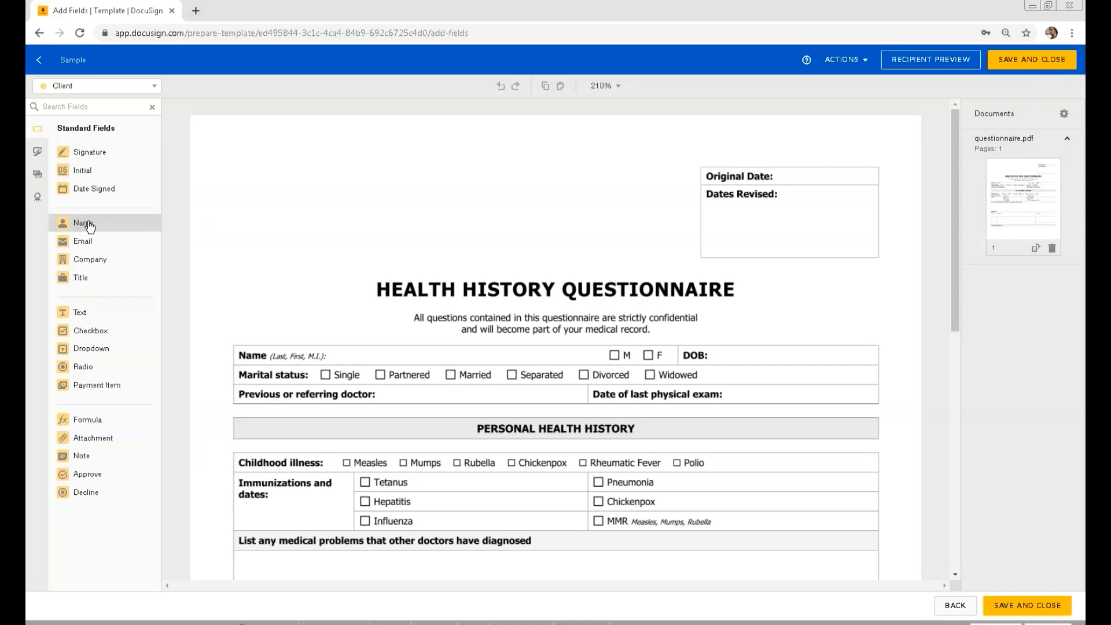
drag(88, 224, 332, 351)
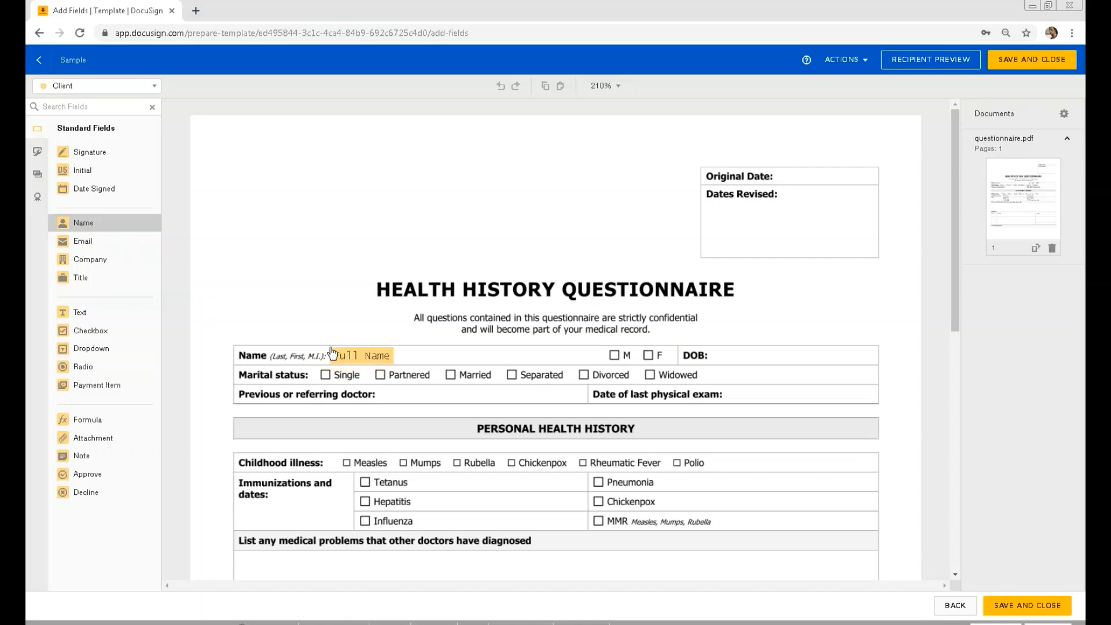
drag(332, 351, 332, 351)
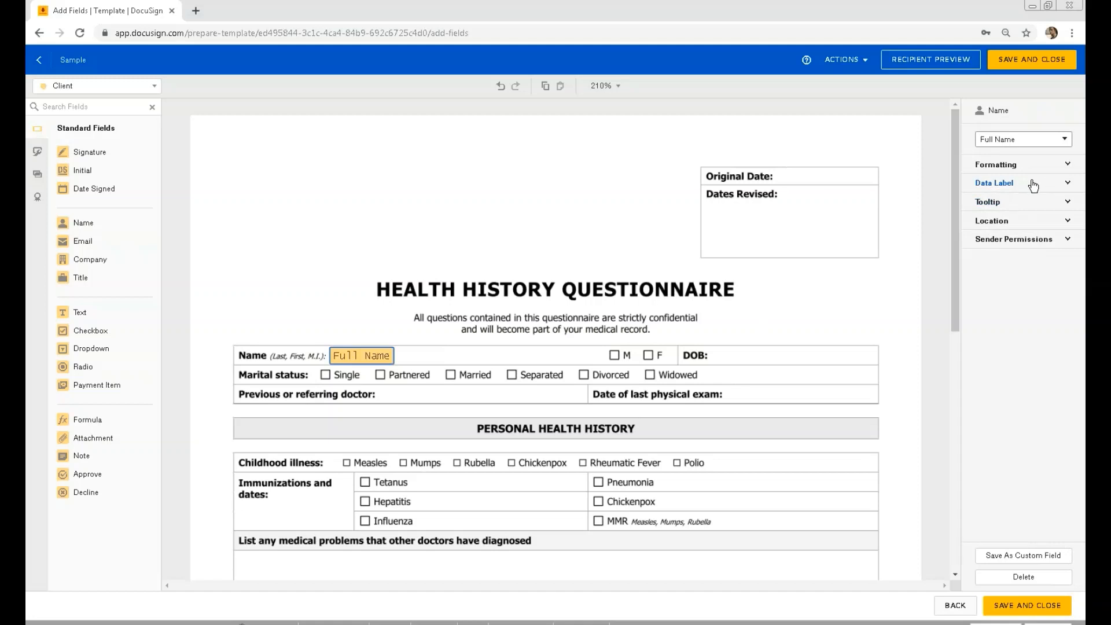
click(661, 312)
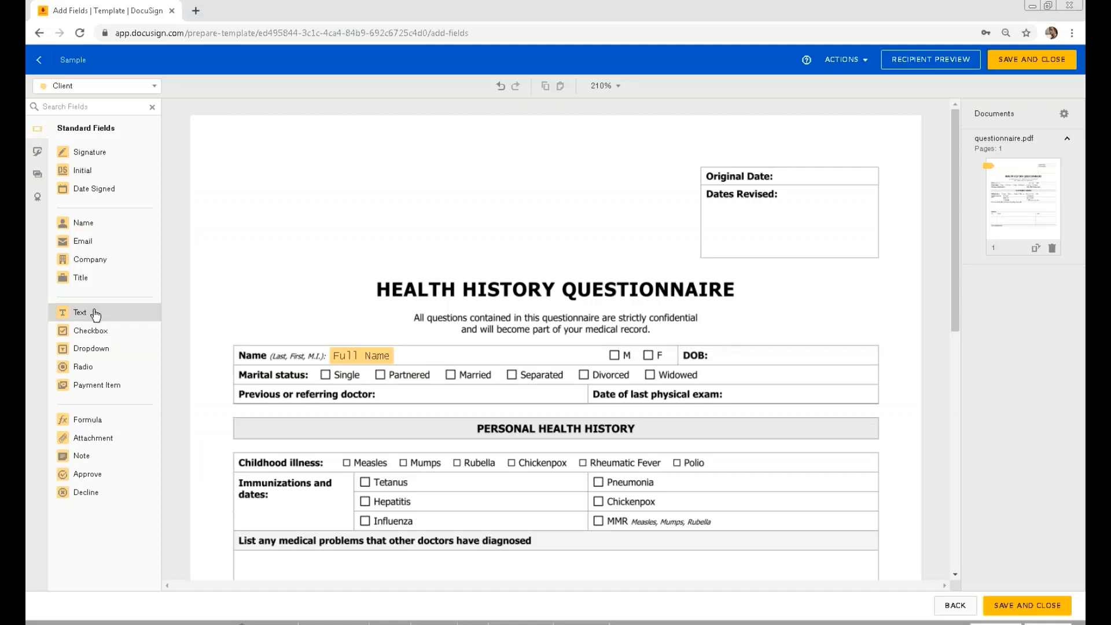
Place a text field fitted to the row beside DOB and set its data label to DOB
drag(95, 314, 715, 350)
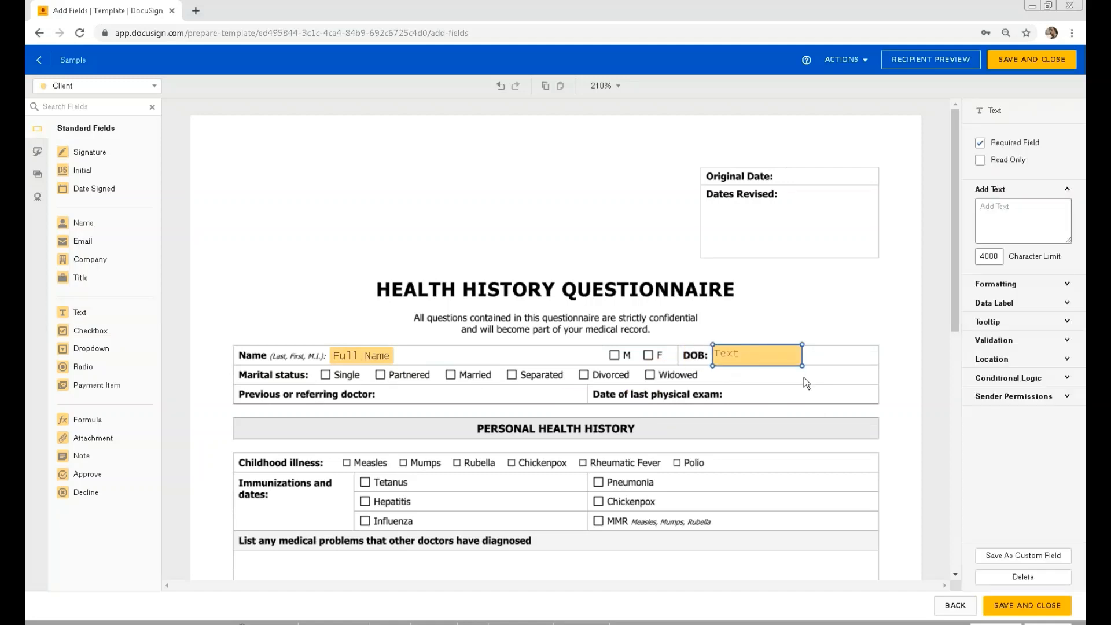
mouse_move(802, 366)
mouse_down()
mouse_move(814, 365)
mouse_move(807, 356)
mouse_up()
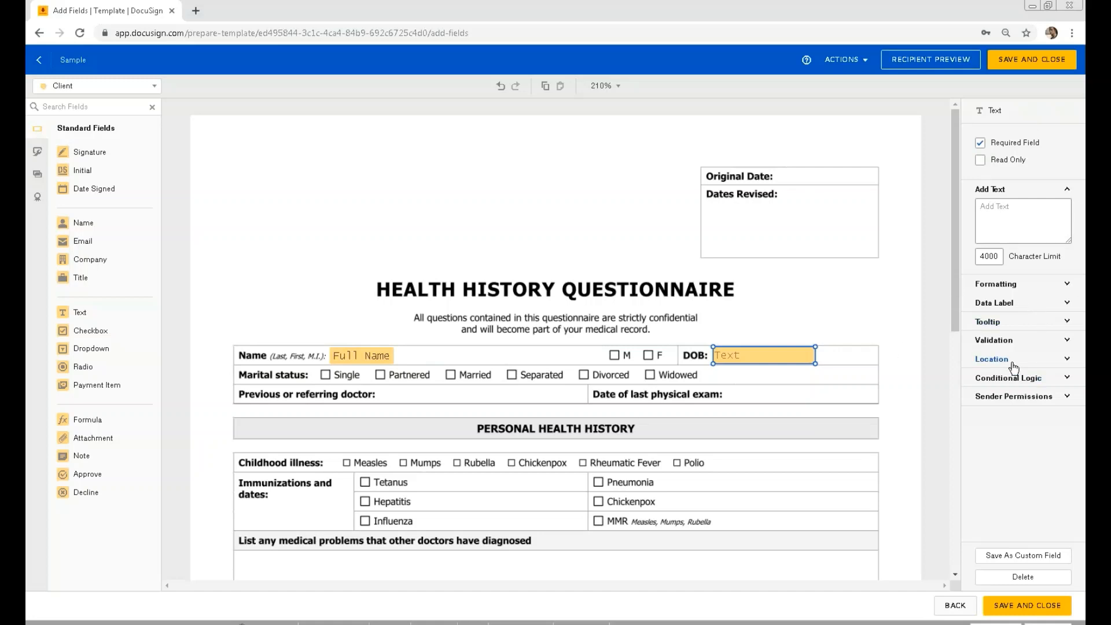
click(1023, 307)
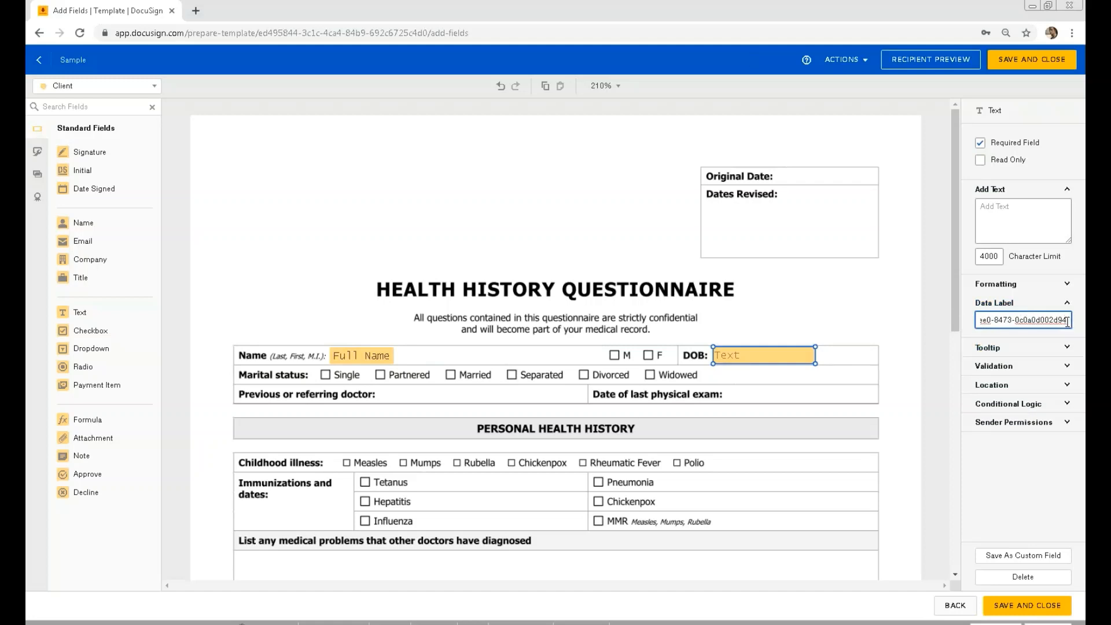
drag(1067, 320, 916, 323)
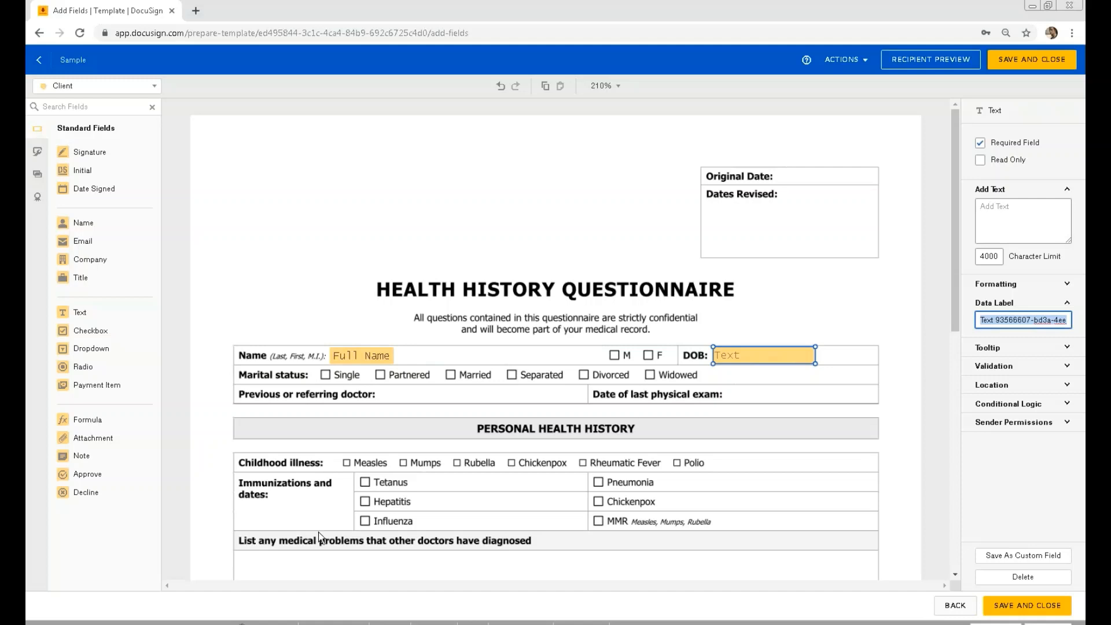
mouse_move(237, 623)
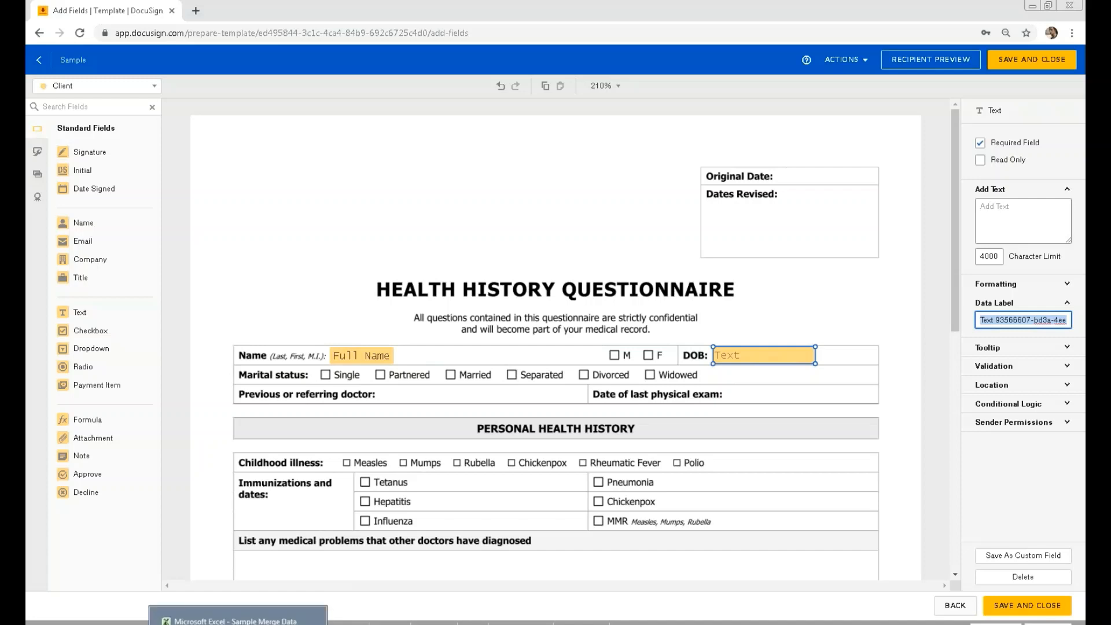
click(238, 621)
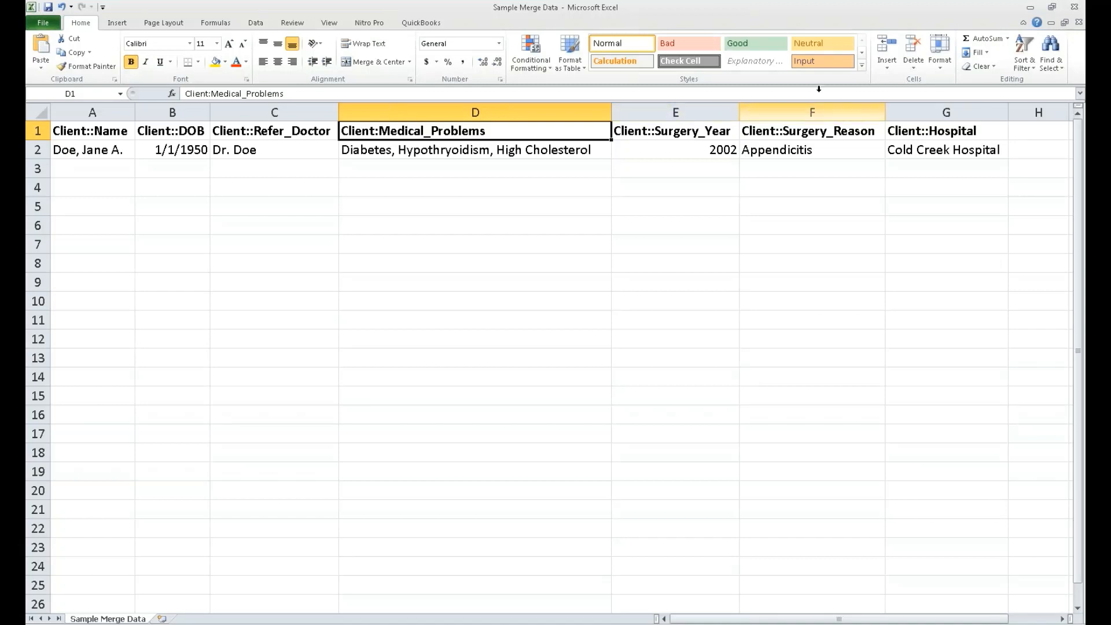
click(1030, 7)
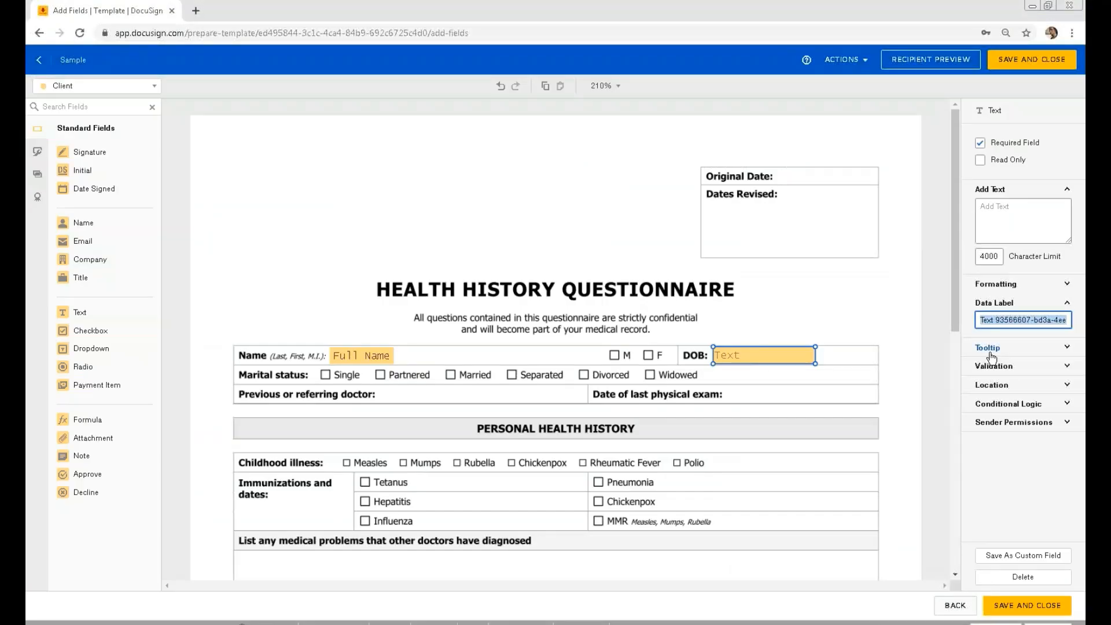
text(DOB)
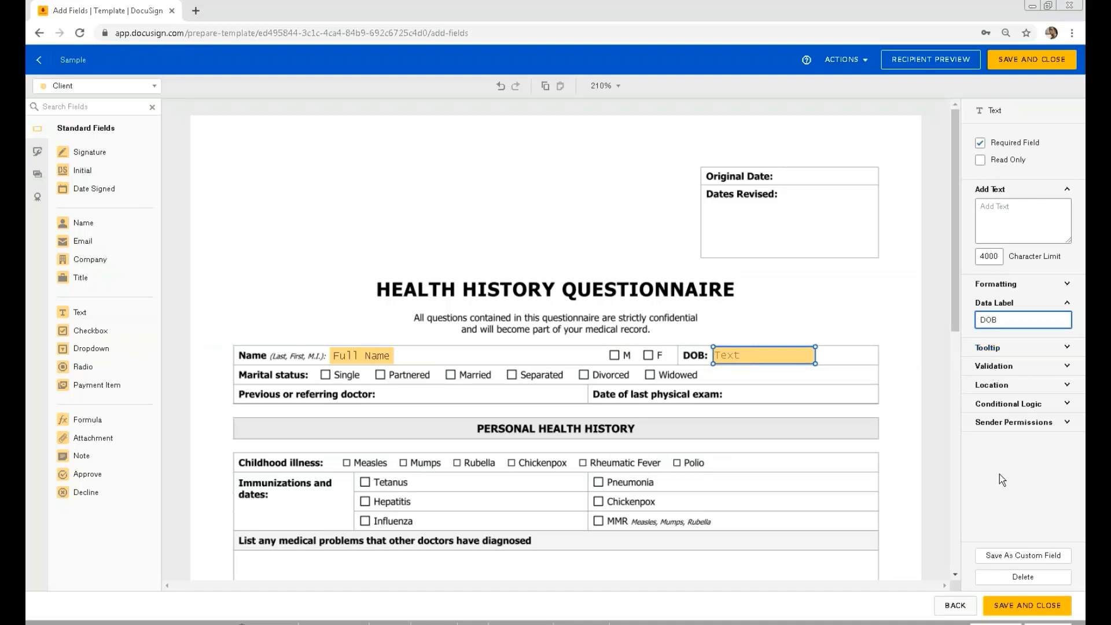
Make the DOB text field non-required and read-only, then select the Full Name field
click(983, 143)
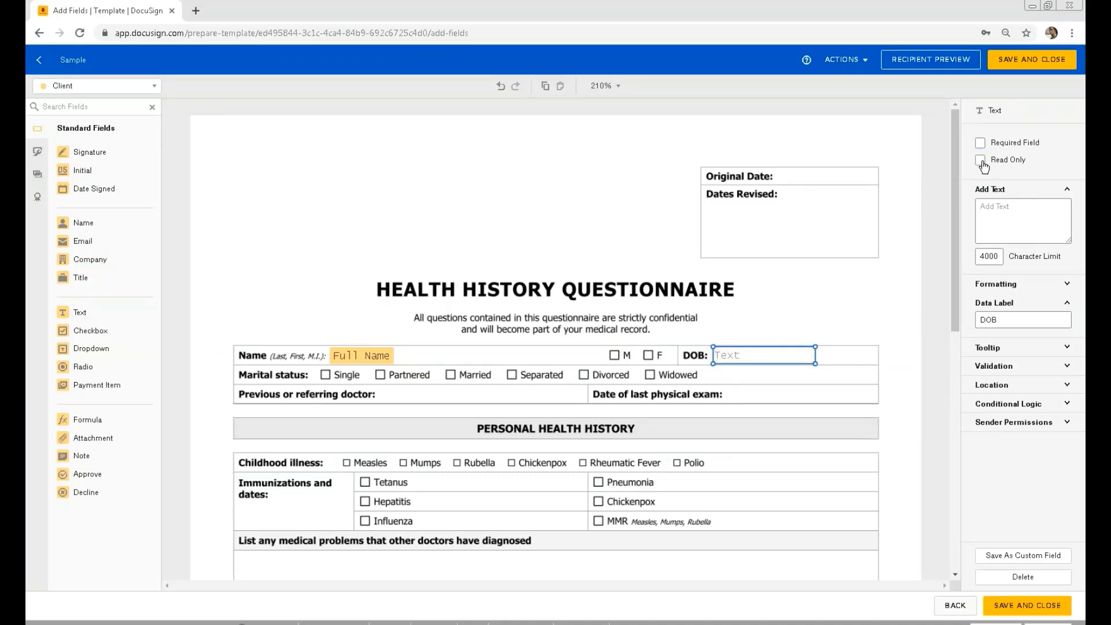
click(981, 160)
click(365, 357)
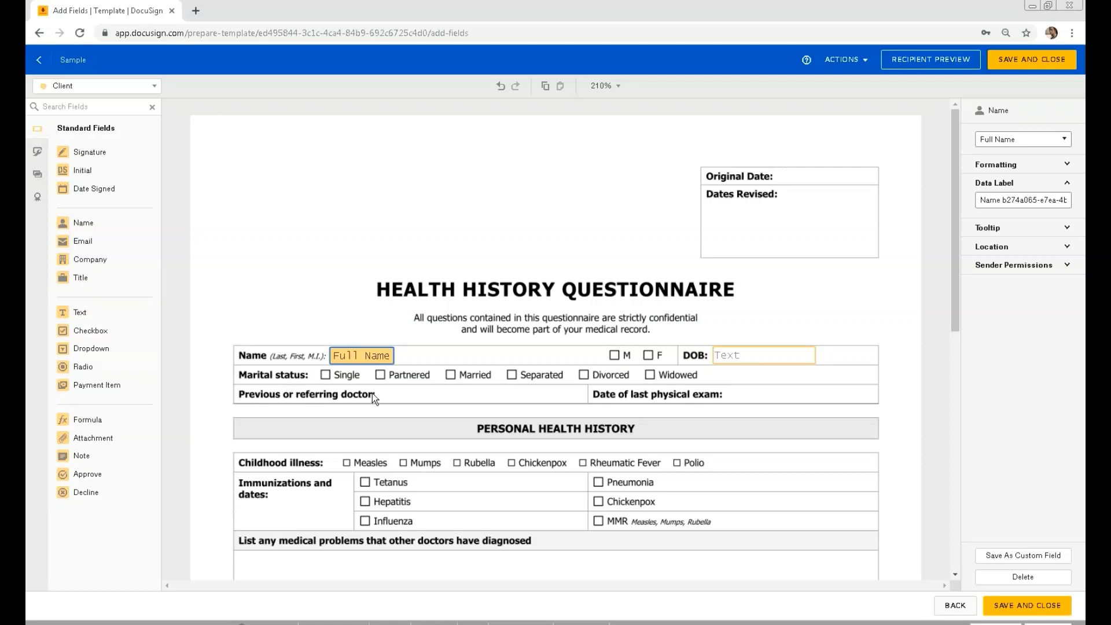
Place a text field directly beside the "Previous or referring doctor" label
click(75, 313)
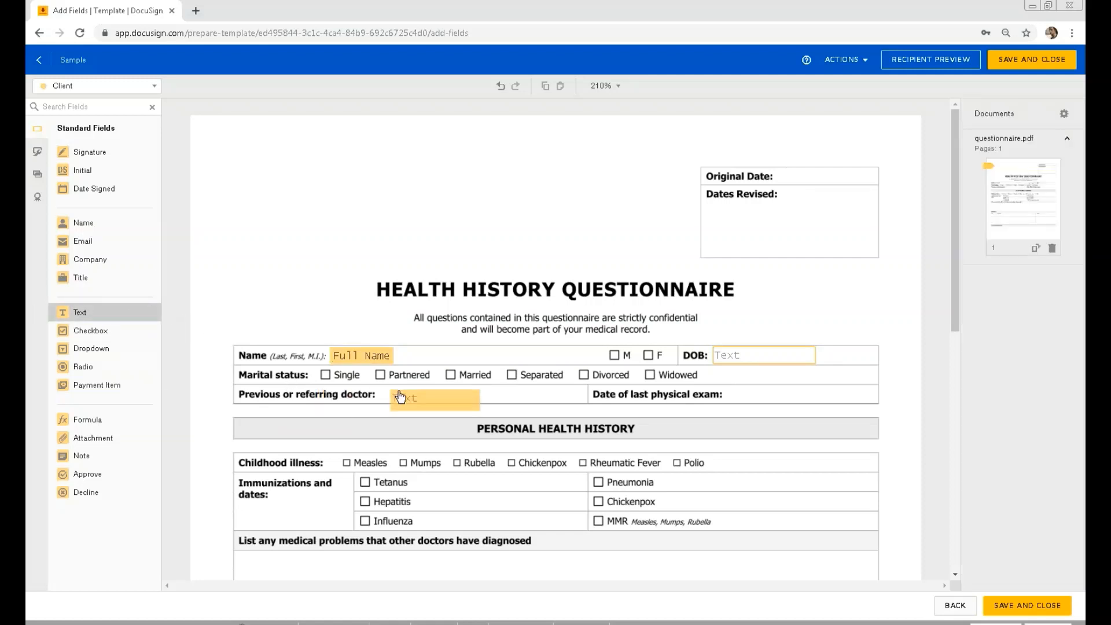
click(383, 391)
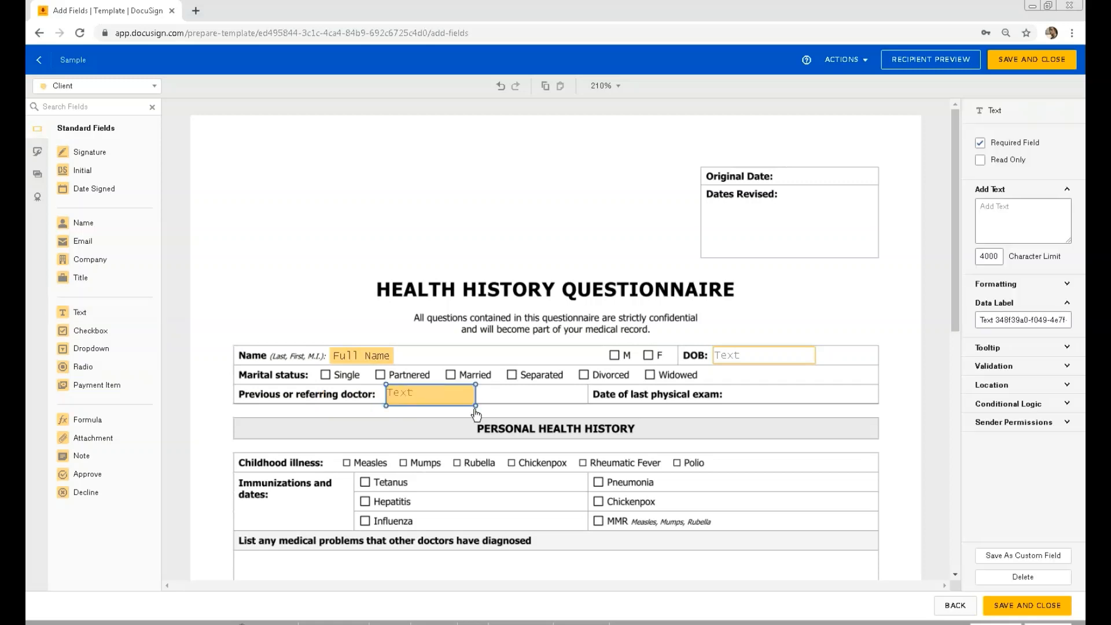
mouse_move(473, 405)
mouse_down()
mouse_move(491, 397)
mouse_move(468, 405)
mouse_up()
Replace the referring doctor text field's data label with Refer_Doctor
drag(984, 320, 1084, 321)
key(BackSpace)
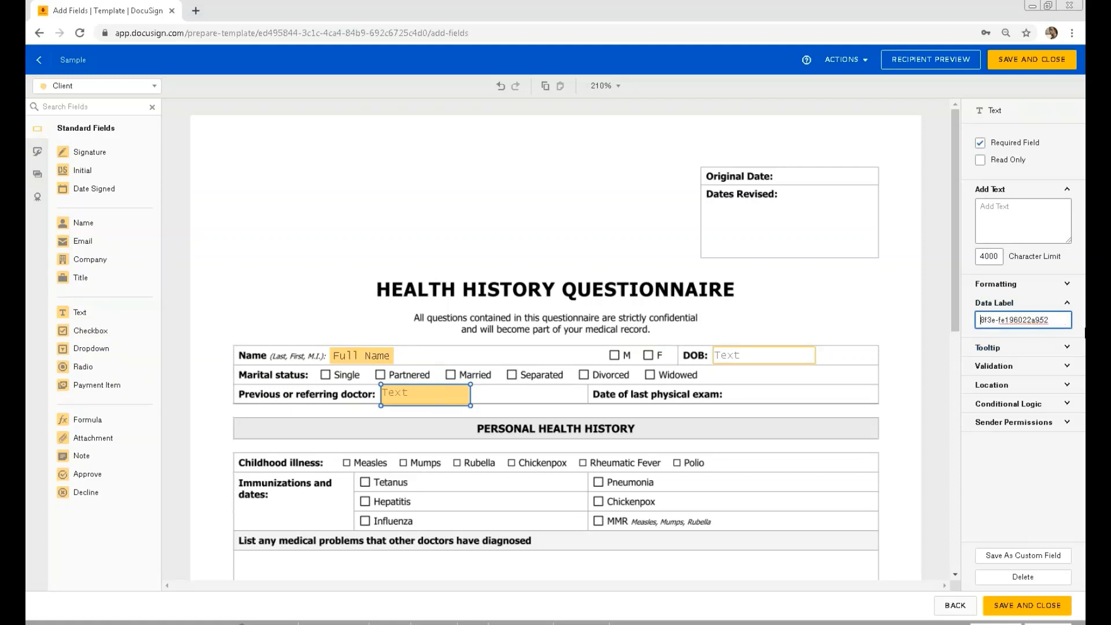
key(shift+Right)
key(shift+Right)
key(shift+Right)
key(shift+Right)
key(shift+Right)
key(shift+Right)
key(shift+Right)
key(shift+Right)
key(shift+Right)
key(shift+Right)
key(shift+Right)
key(shift+Right)
key(shift+Right)
key(shift+Right)
key(shift+Right)
key(shift+Right)
key(shift+Right)
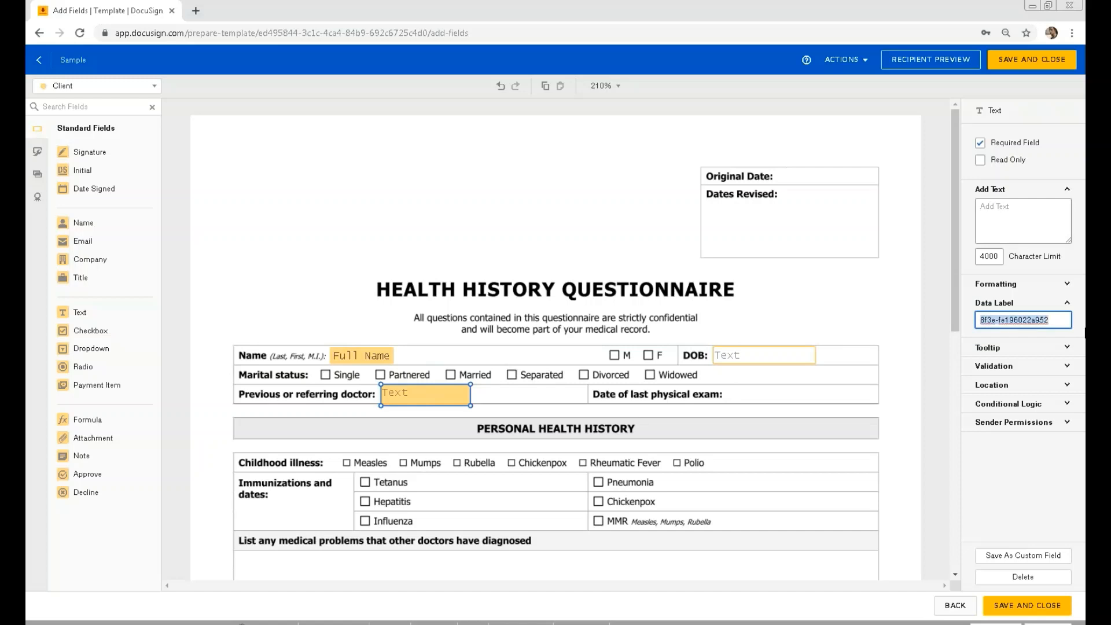
key(BackSpace)
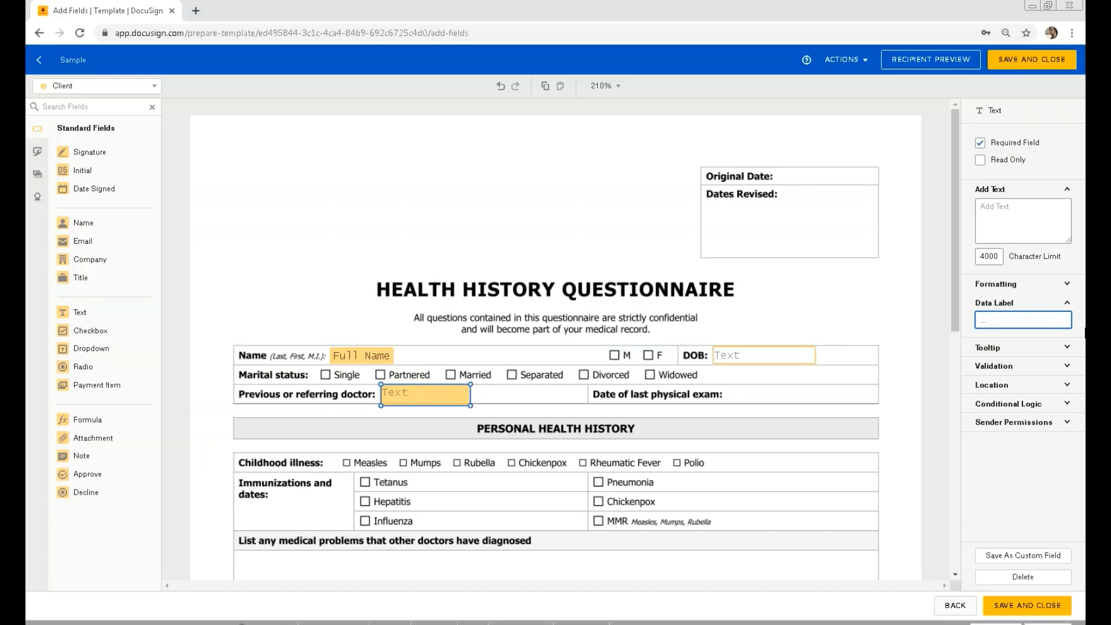
text(Refer_Doctp)
key(BackSpace)
text(or)
click(495, 387)
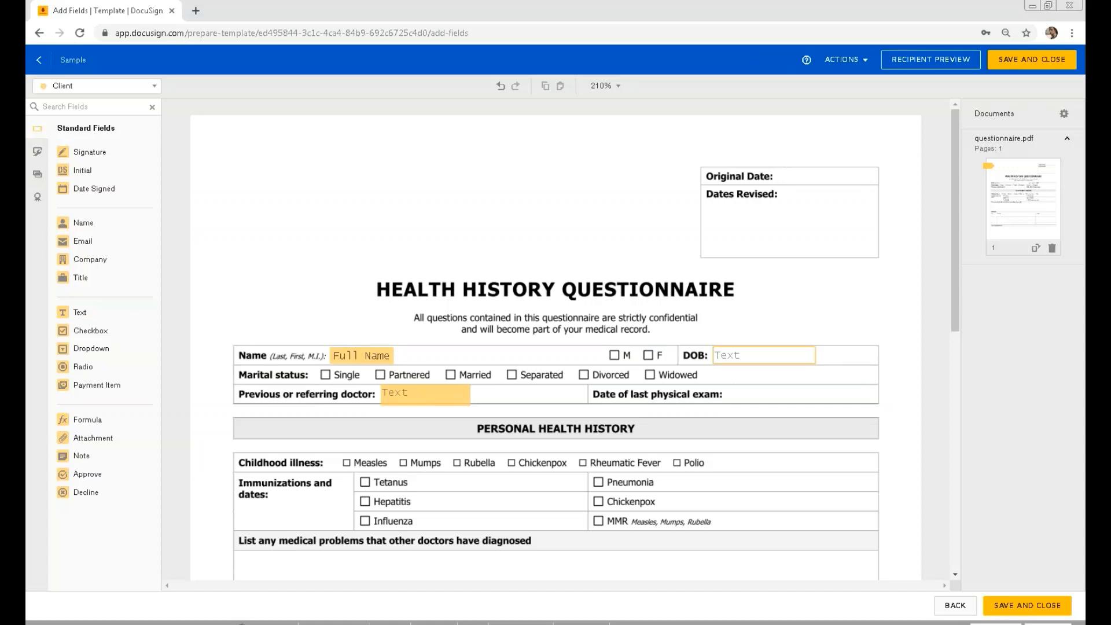
Switch to the Excel merge file, select the text Medical_Problems in the D1 header, and return to the DocuSign template
click(237, 623)
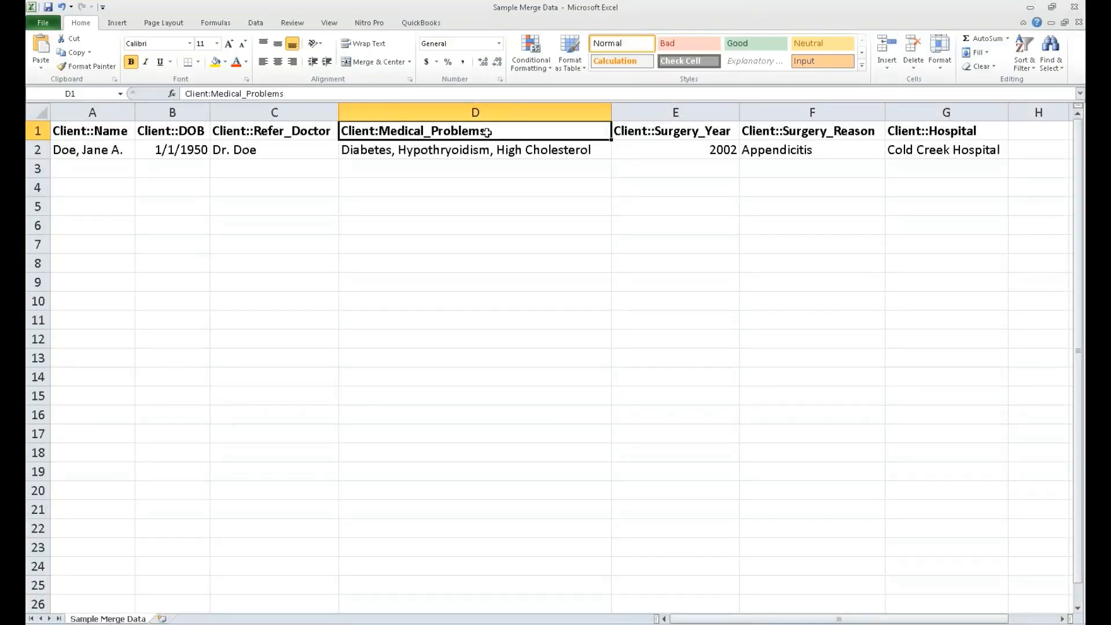
double_click(488, 132)
drag(488, 132, 383, 130)
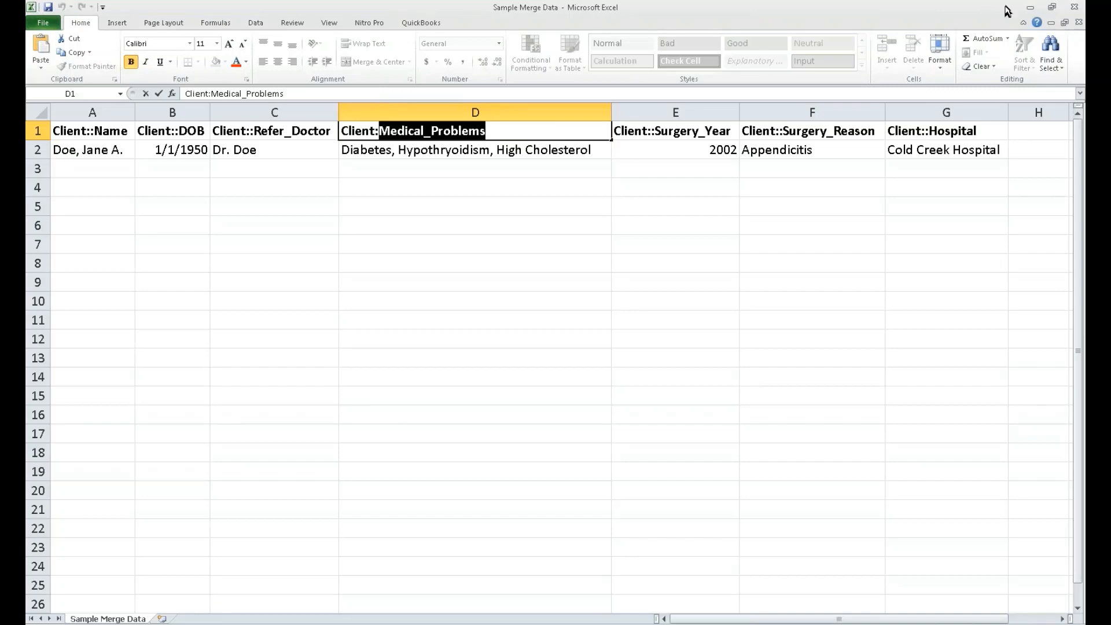
click(1031, 8)
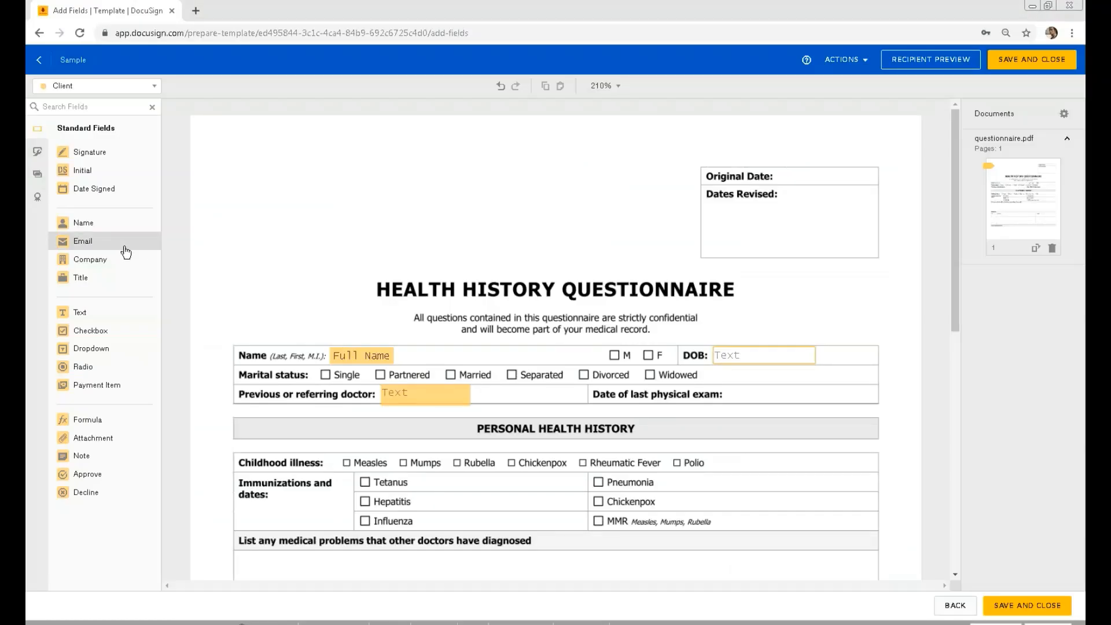
Place a text field below the medical problems heading and enlarge it to fill the whole blank box
click(88, 316)
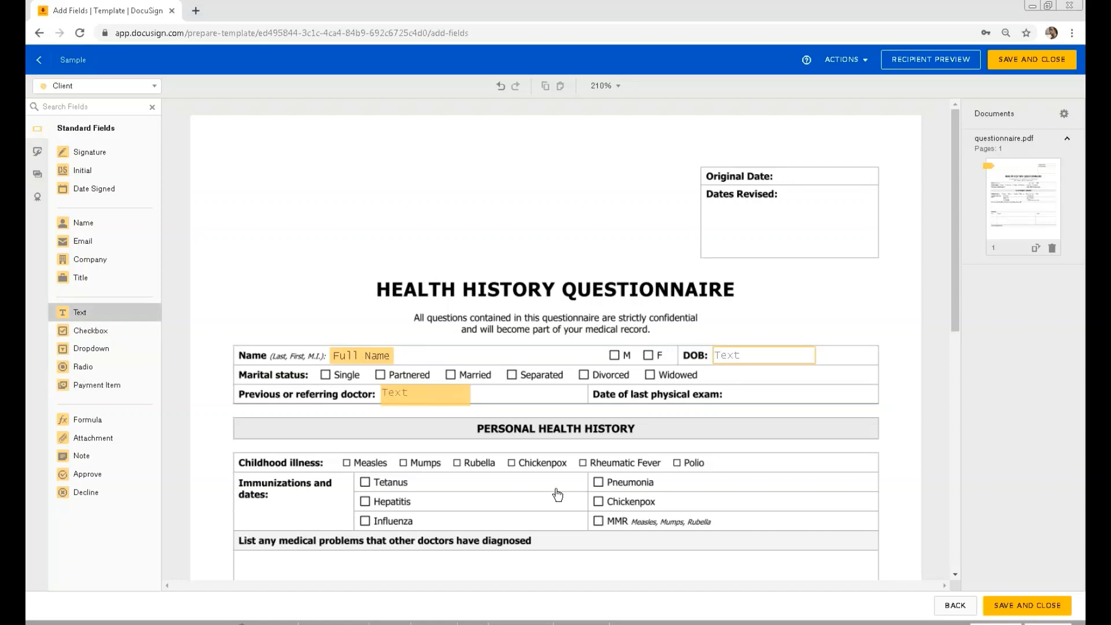
drag(952, 323, 950, 376)
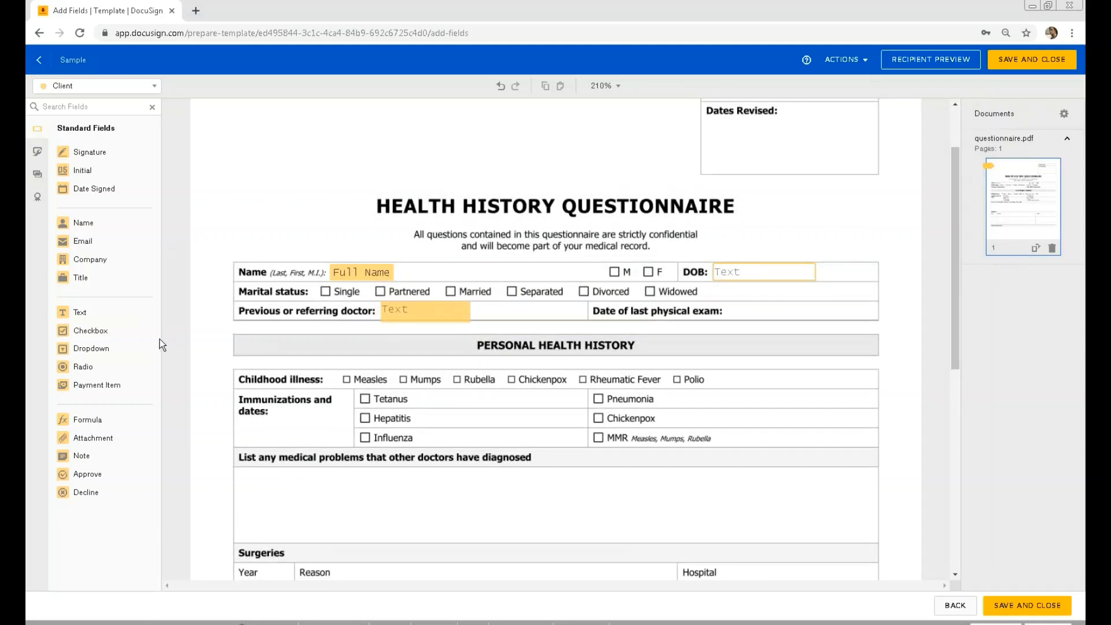
click(111, 314)
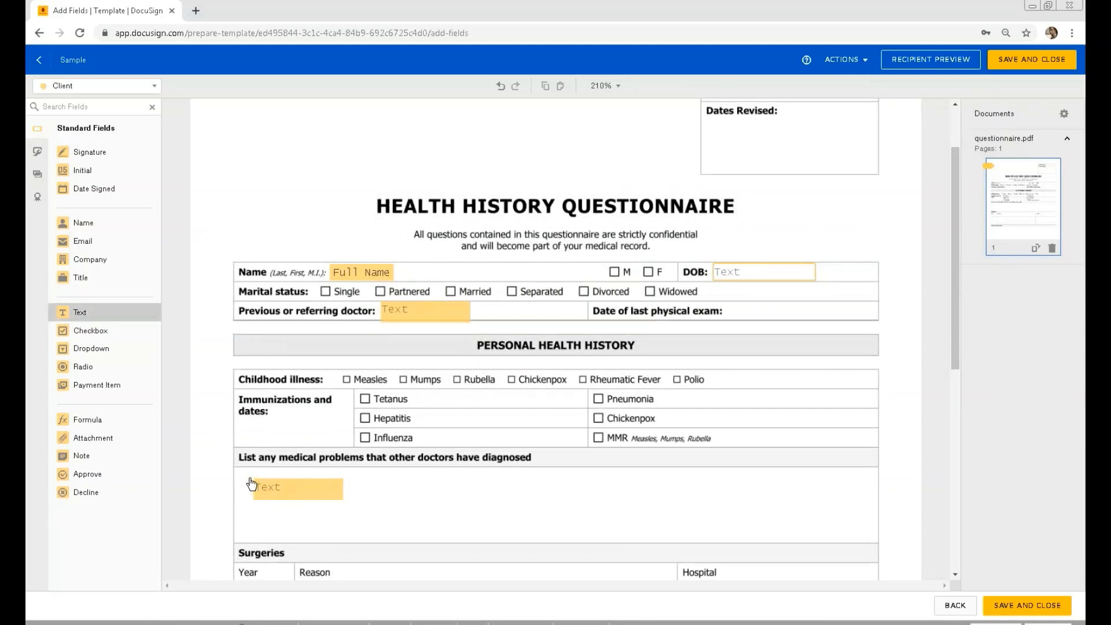
click(241, 477)
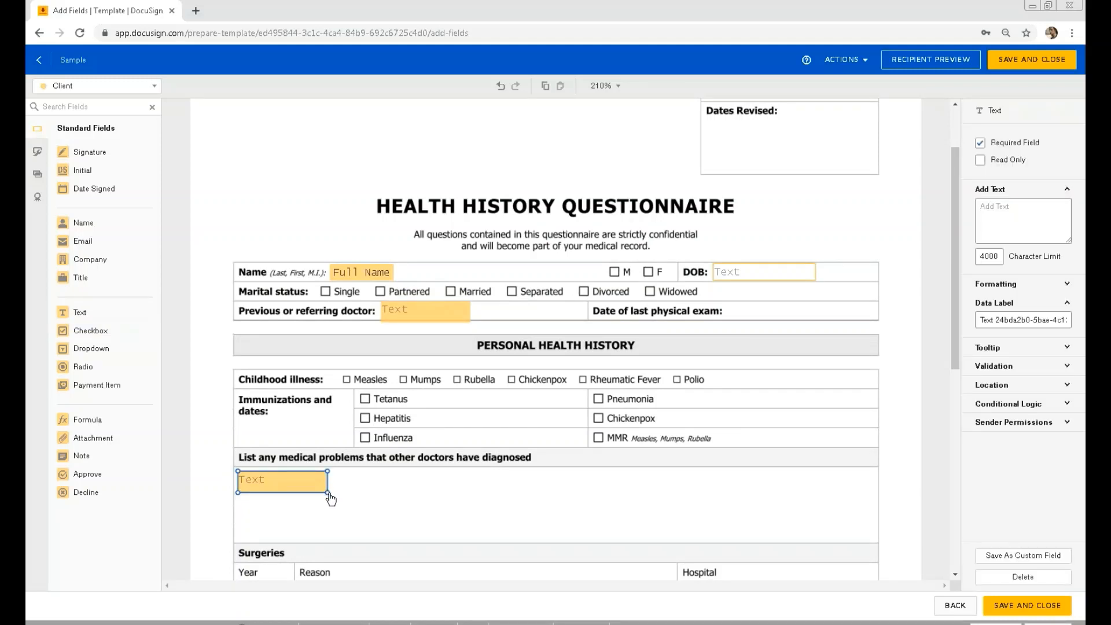
drag(485, 546, 776, 497)
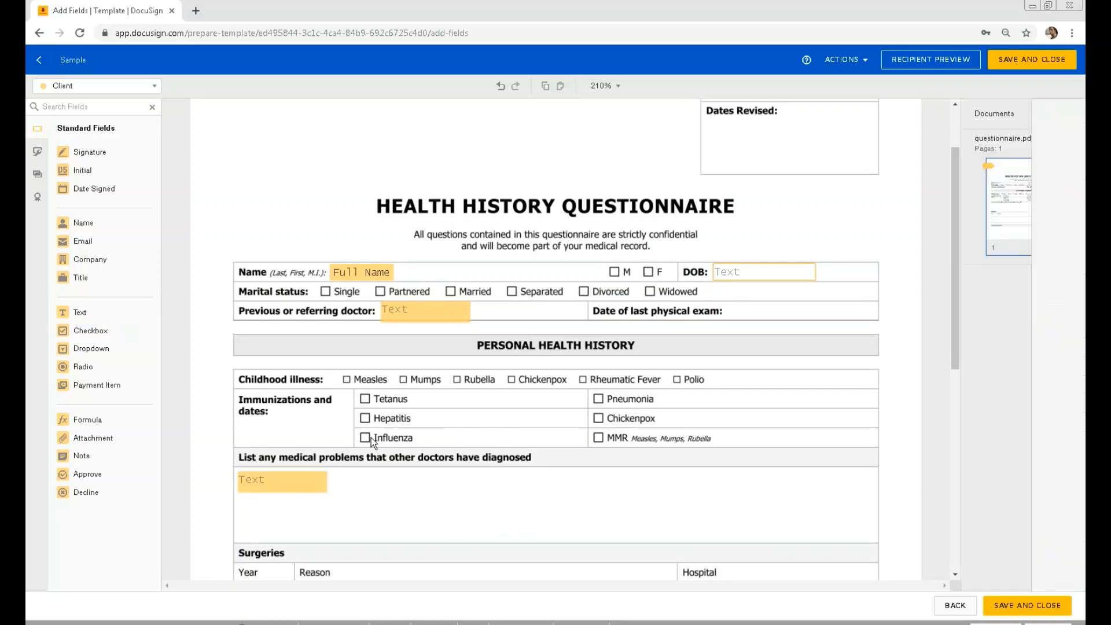
click(308, 491)
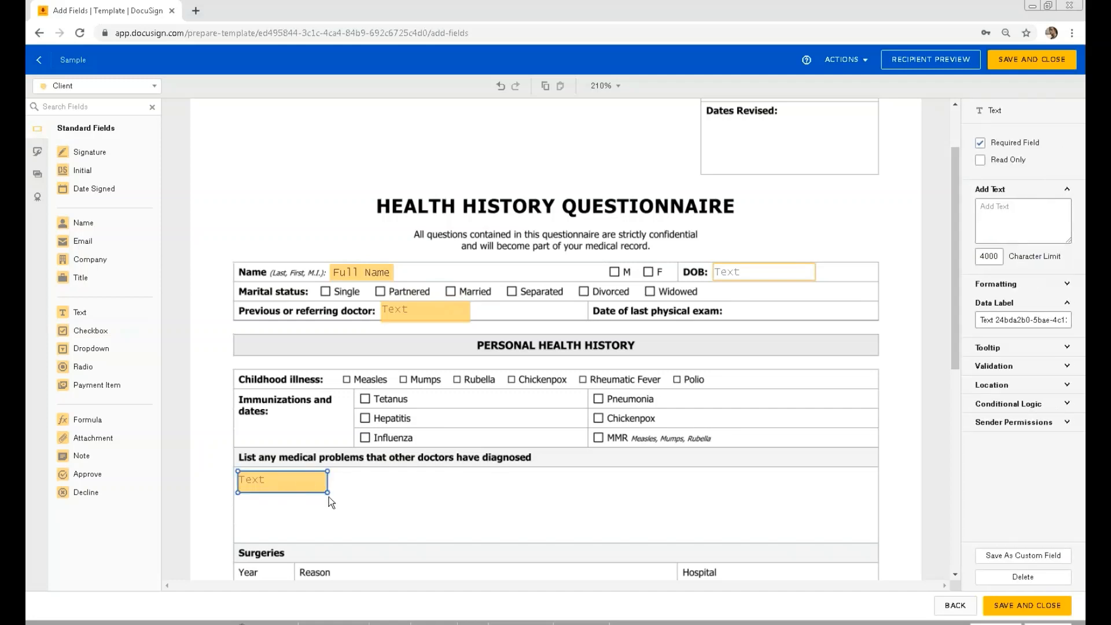
drag(326, 491, 876, 542)
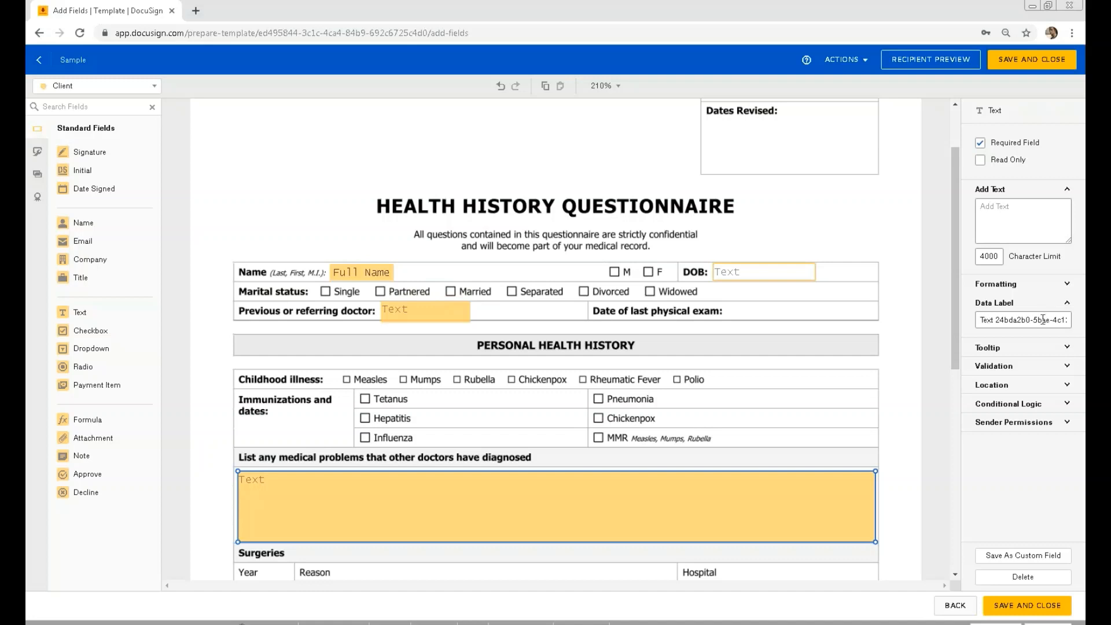
Replace the medical problems text field's data label with Medical_Problems and deselect the field
triple_click(1066, 321)
key(BackSpace)
text(Medical_Problems)
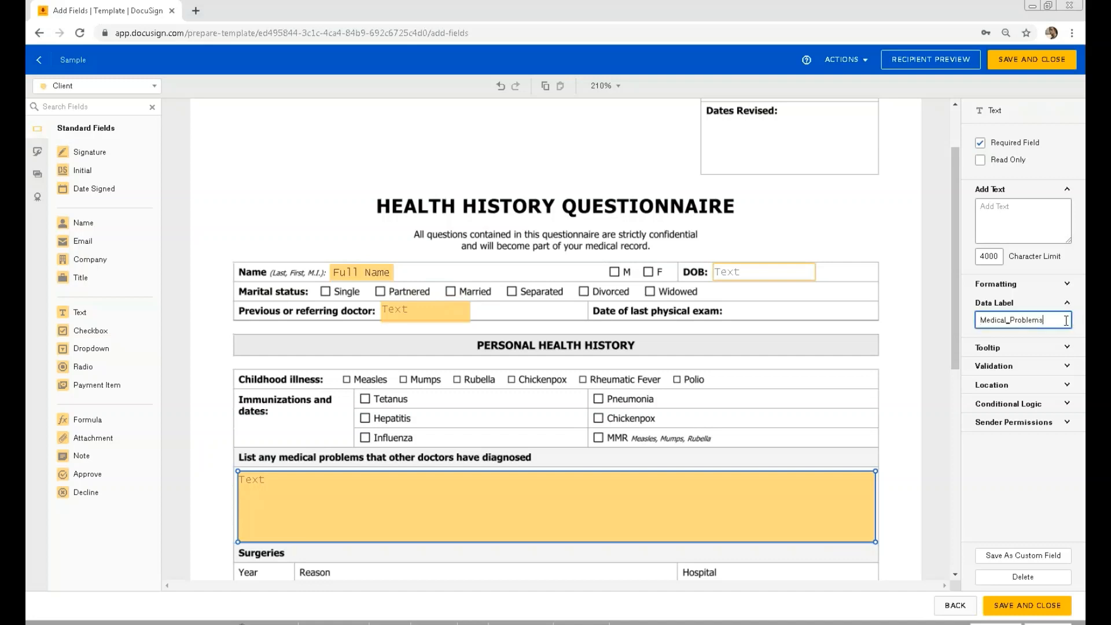
click(866, 344)
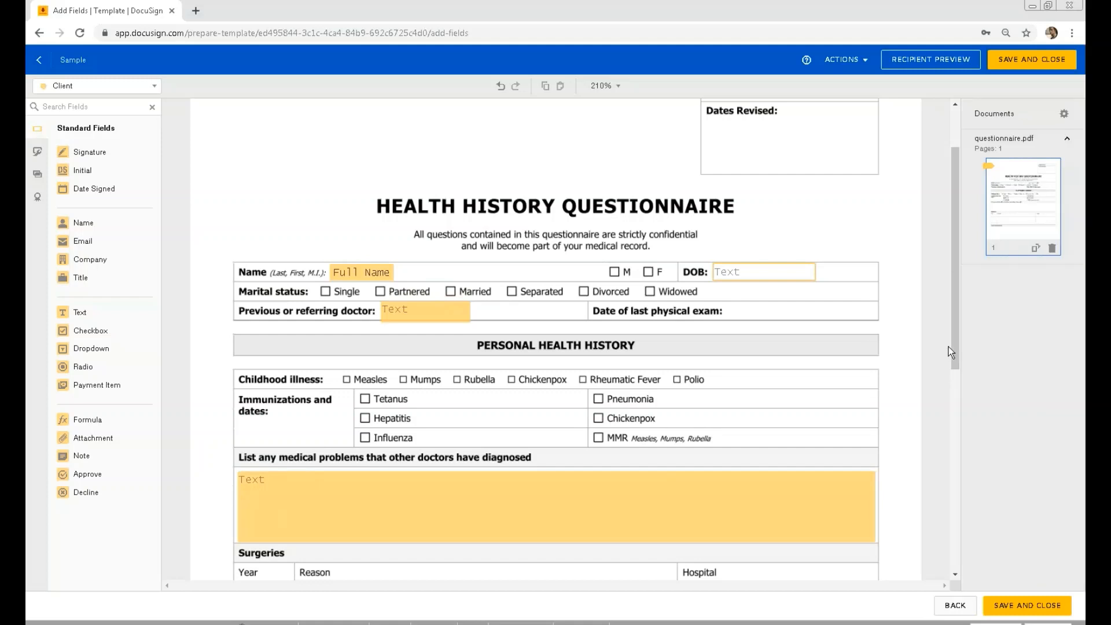
drag(956, 354, 956, 367)
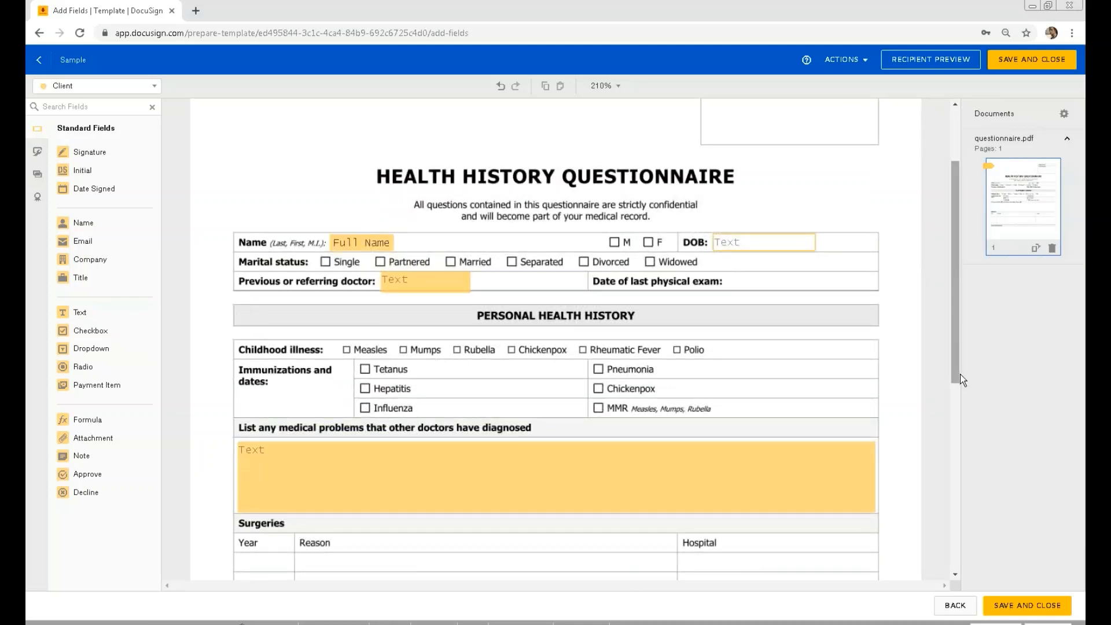
drag(958, 380, 915, 441)
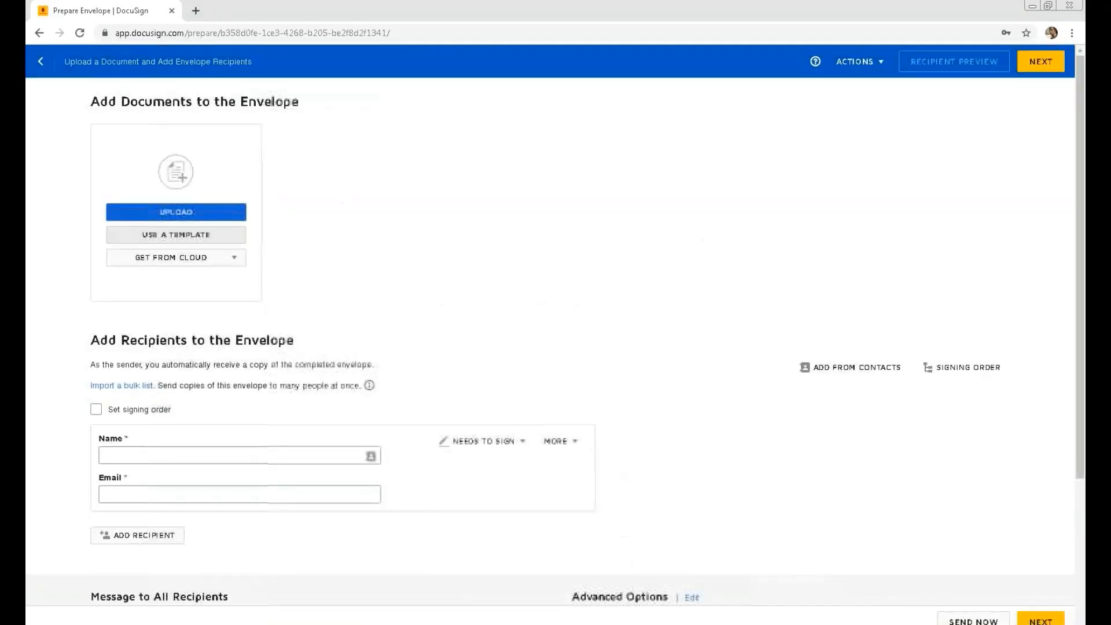
Add the health questionnaire template to the envelope and import the Sample Merge Data file as its bulk recipient list
click(224, 238)
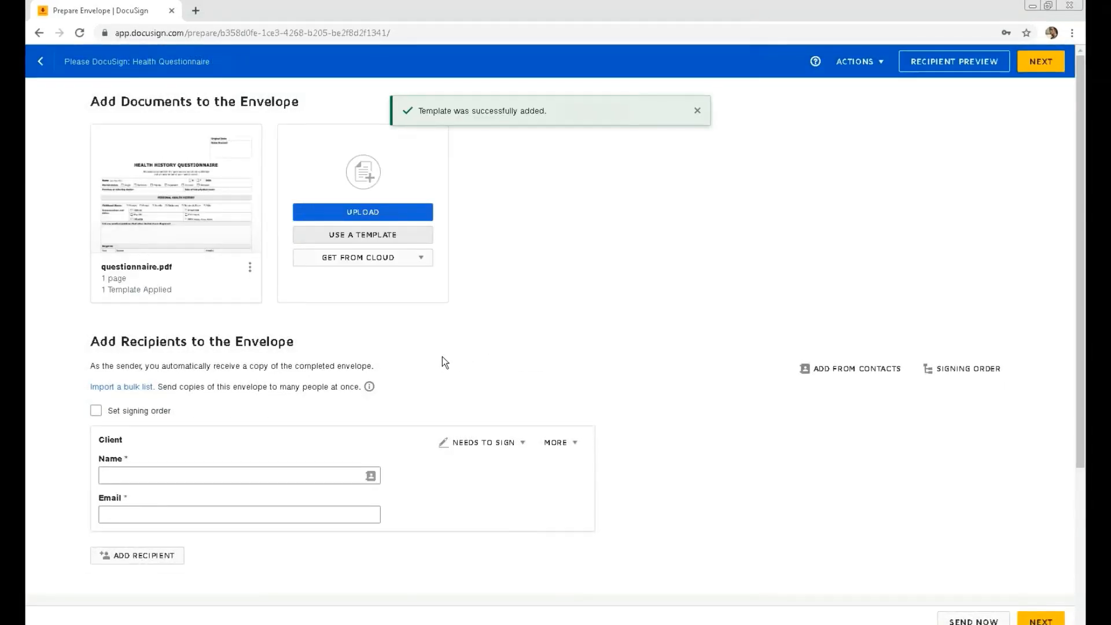
scroll(442, 357, down, 1)
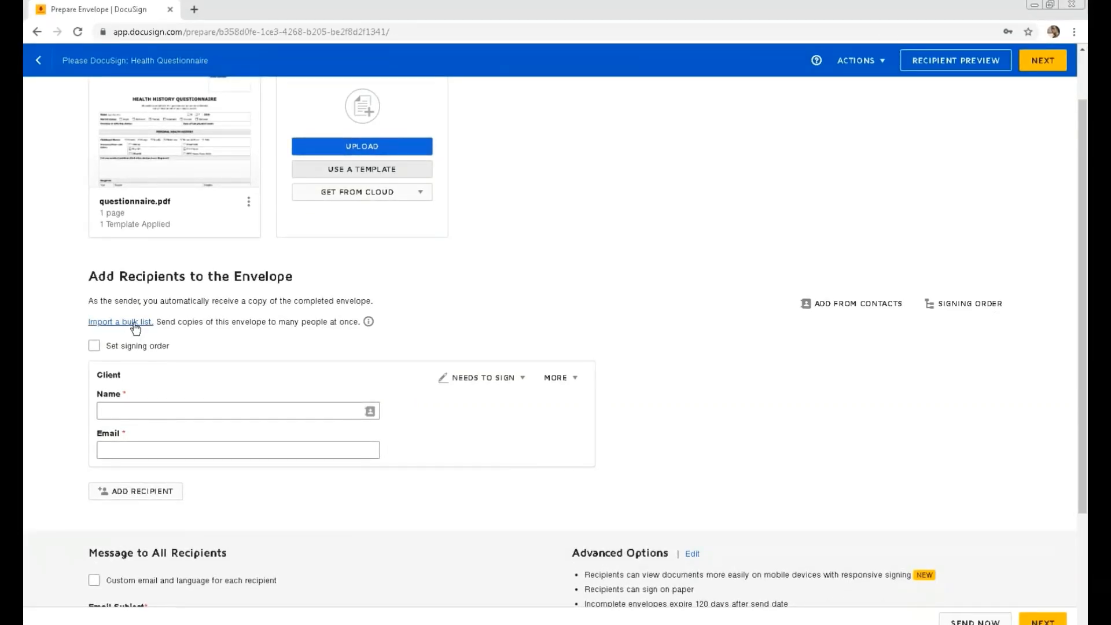
click(134, 325)
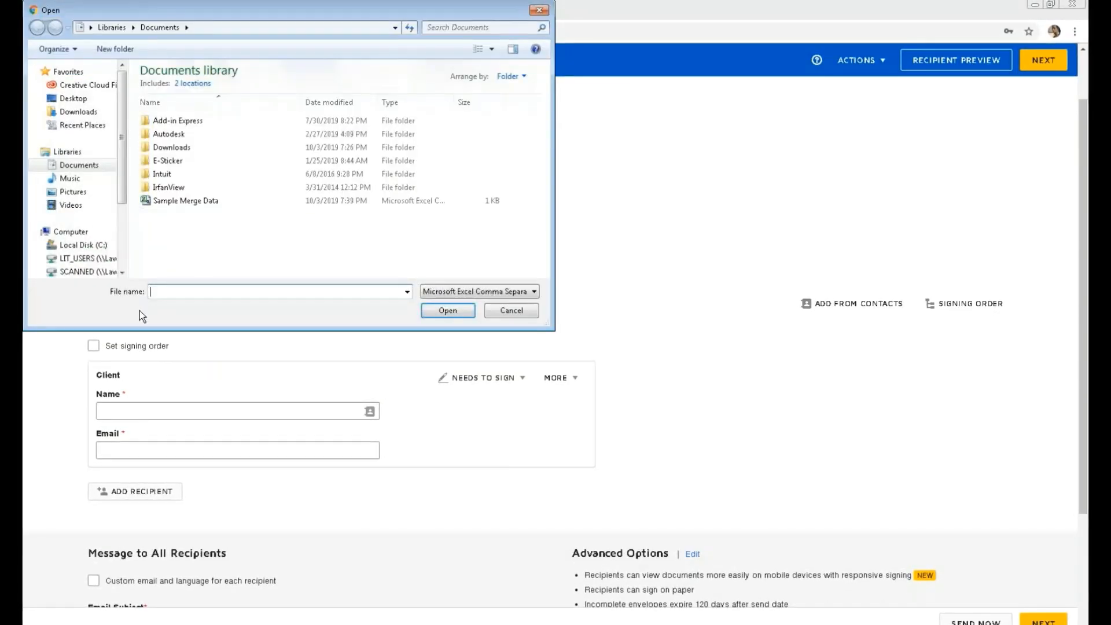
click(228, 203)
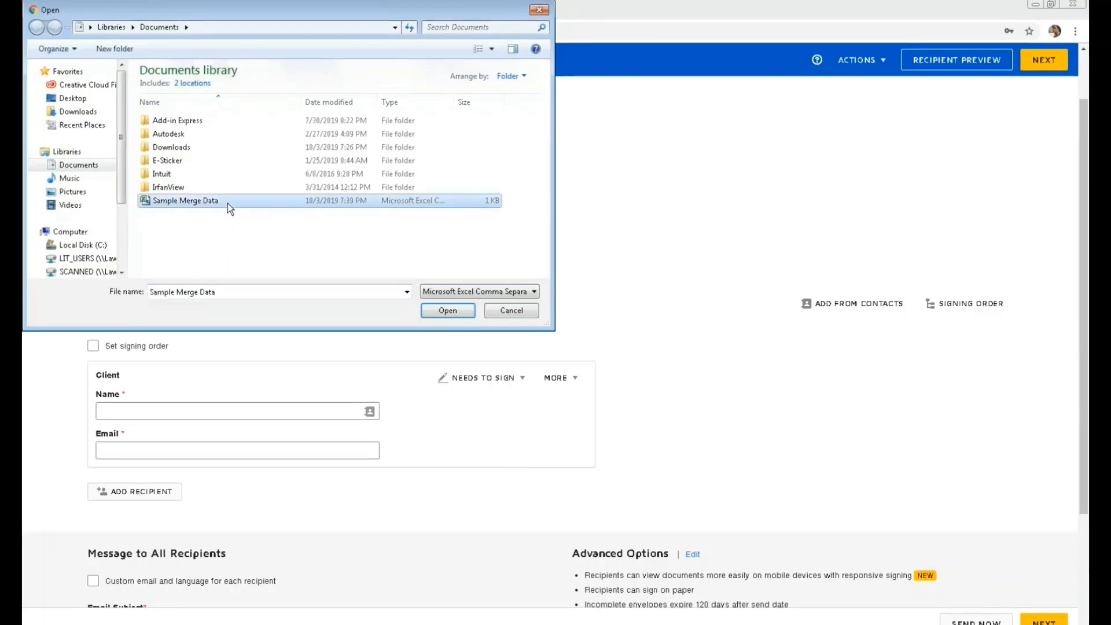
click(449, 314)
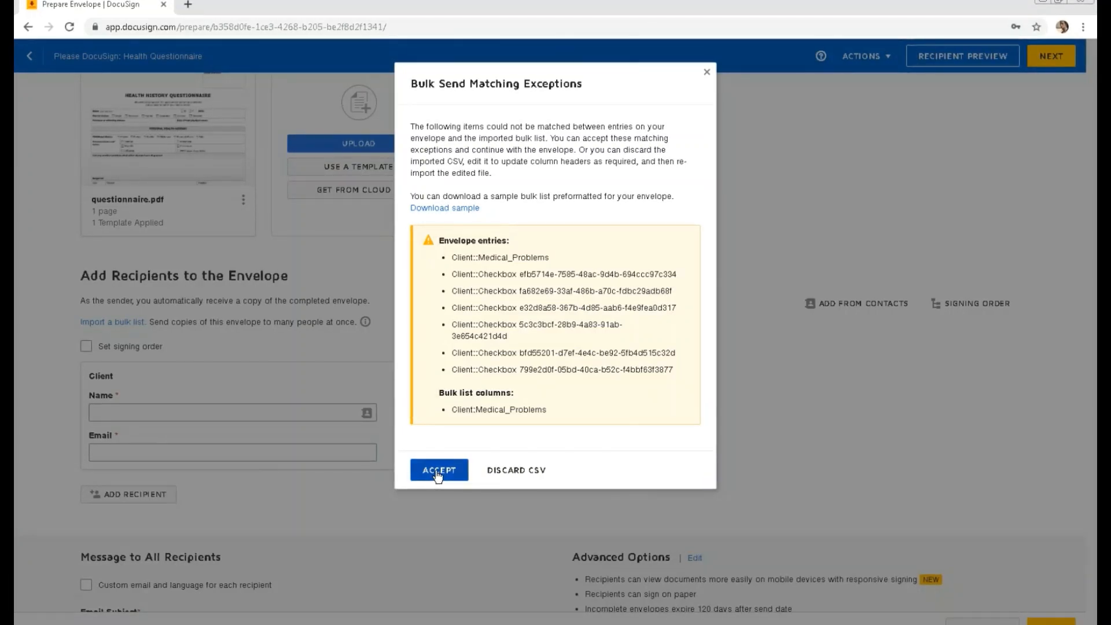
Accept the bulk send matching exceptions, review all columns of the bulk list preview, and finish the import
click(438, 471)
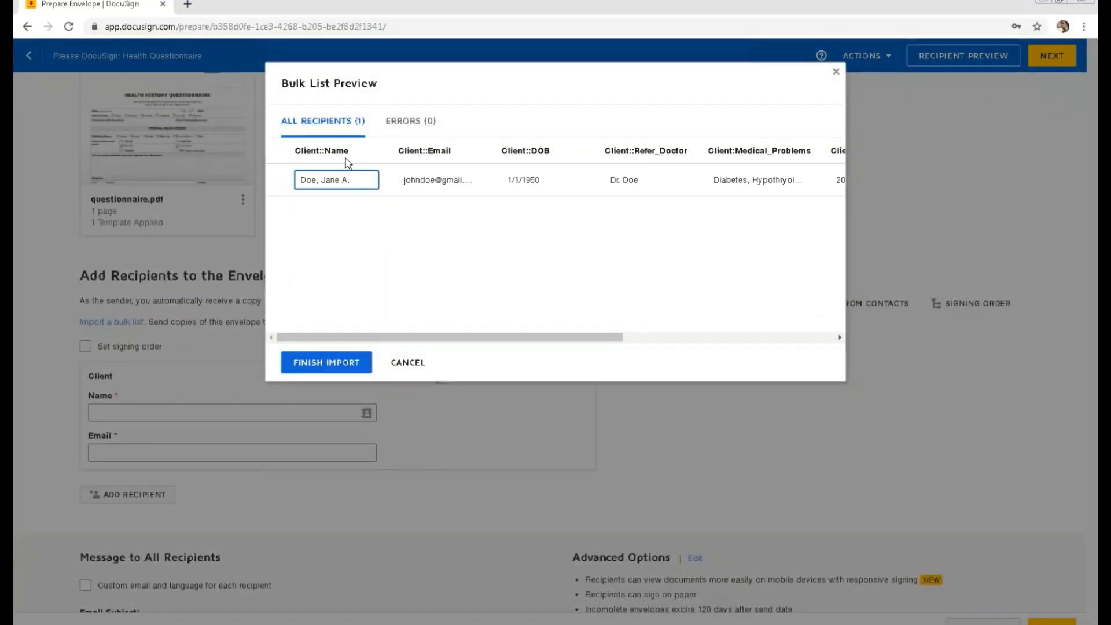
drag(429, 336, 732, 340)
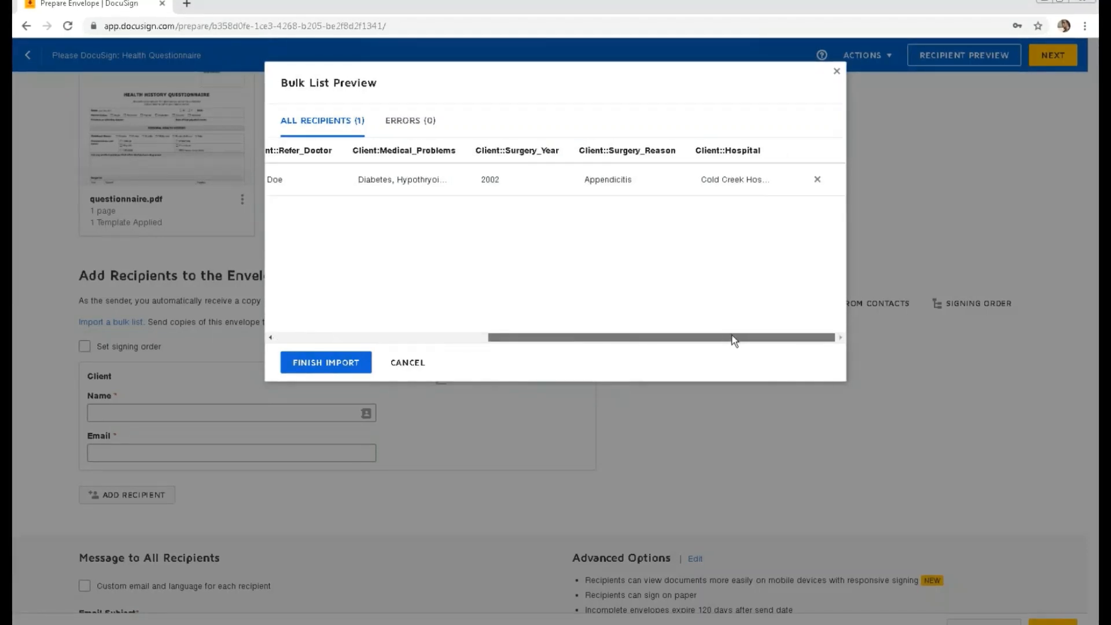
click(315, 363)
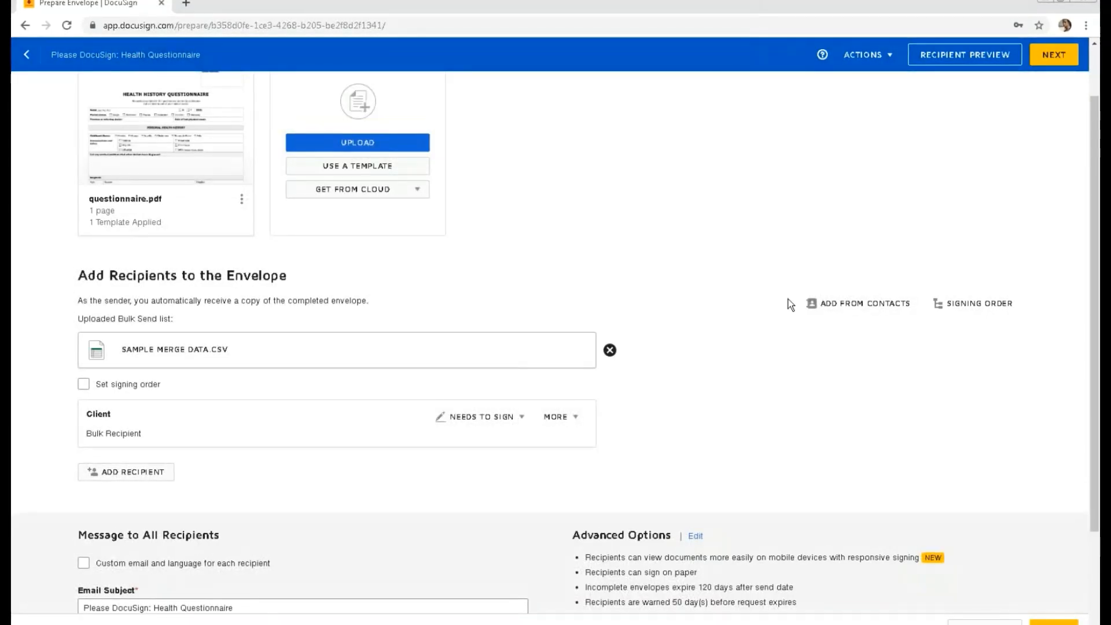